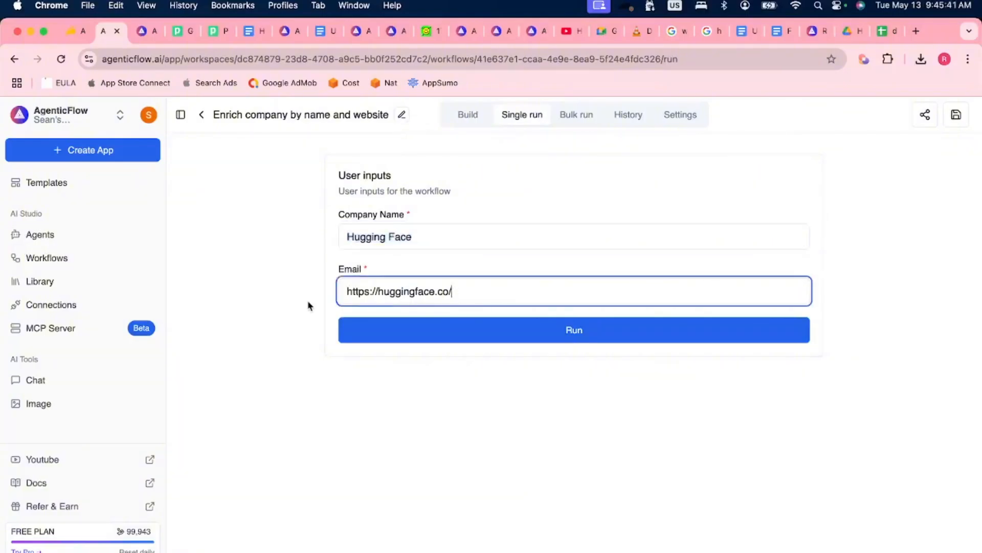
{"action": "key", "text": "super+a"}
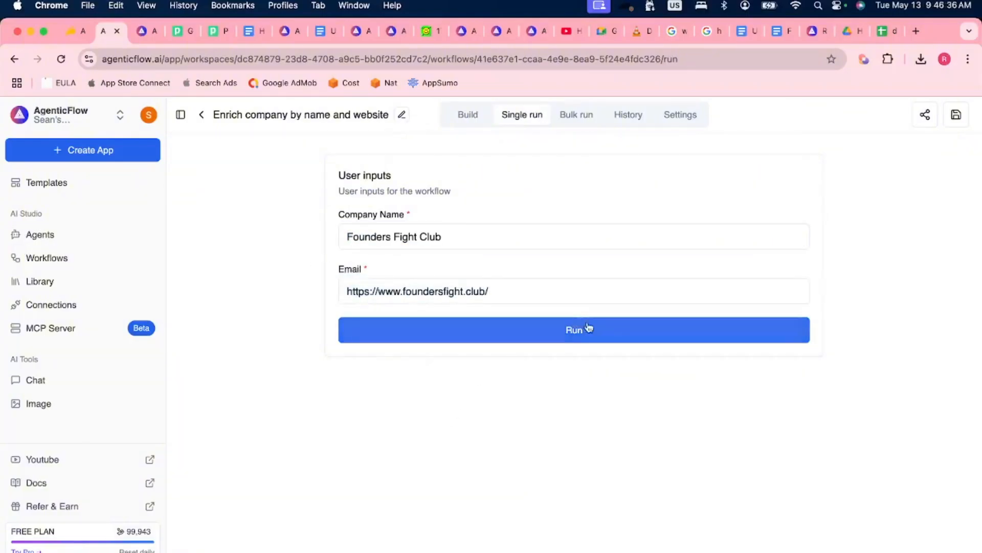
{"action": "left_click", "coordinate": [589, 328]}
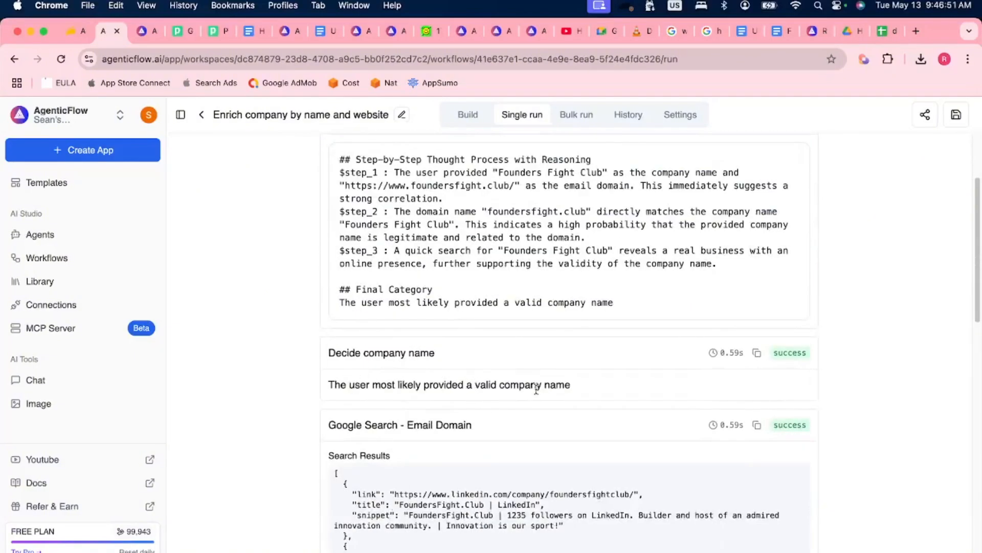
Step: Review the run's company name check, both Google search results and the full reasoning for the company LinkedIn URL
{"action": "scroll", "coordinate": [939, 445], "scroll_direction": "down", "scroll_amount": 3}
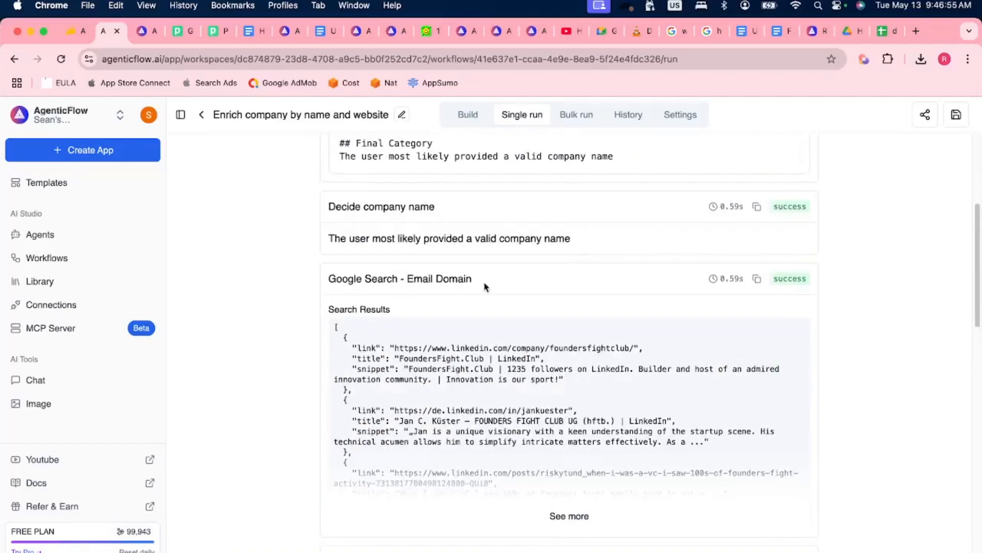
{"action": "scroll", "coordinate": [889, 390], "scroll_direction": "down", "scroll_amount": 1}
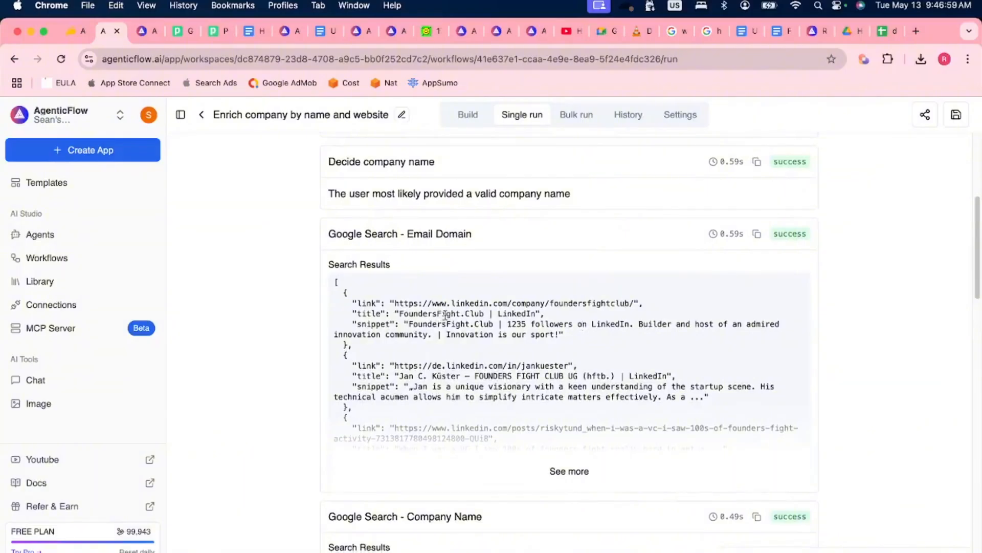
{"action": "scroll", "coordinate": [872, 370], "scroll_direction": "down", "scroll_amount": 4}
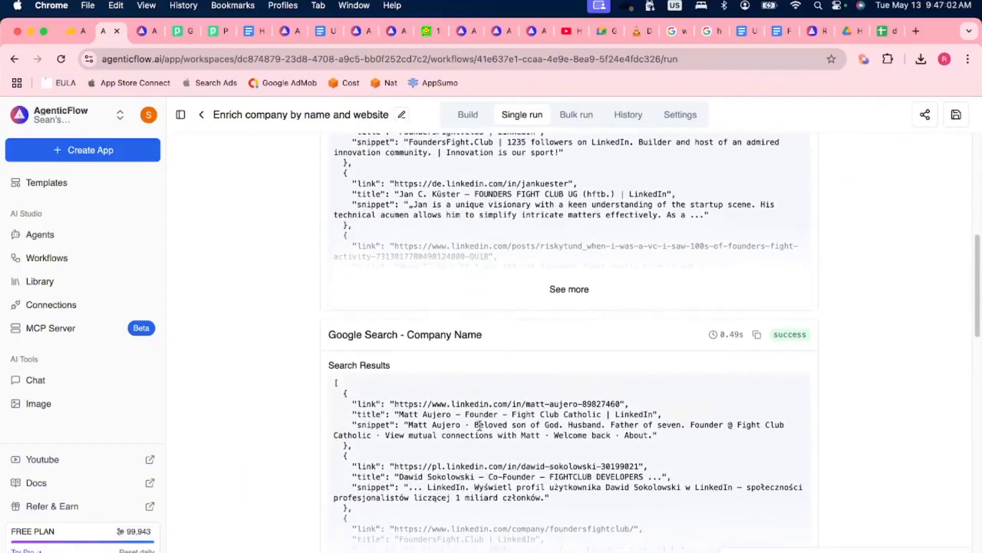
{"action": "scroll", "coordinate": [788, 437], "scroll_direction": "down", "scroll_amount": 7}
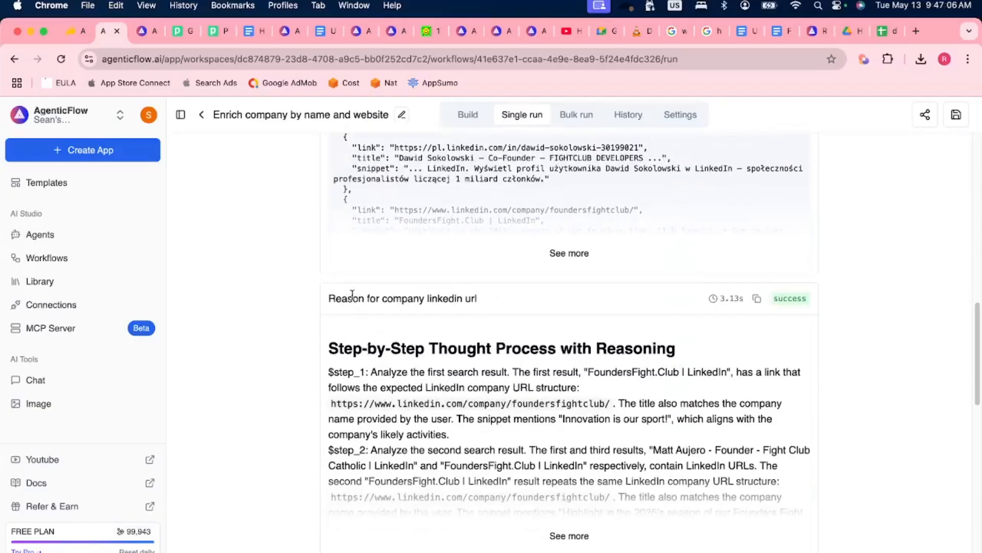
{"action": "left_click", "coordinate": [474, 360]}
{"action": "scroll", "coordinate": [475, 360], "scroll_direction": "down", "scroll_amount": 4}
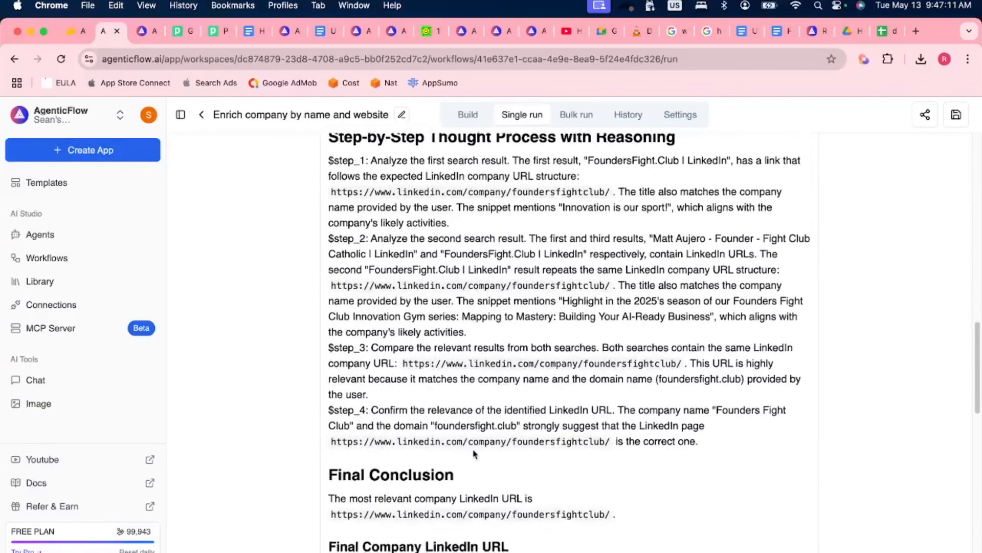
{"action": "scroll", "coordinate": [471, 456], "scroll_direction": "down", "scroll_amount": 2}
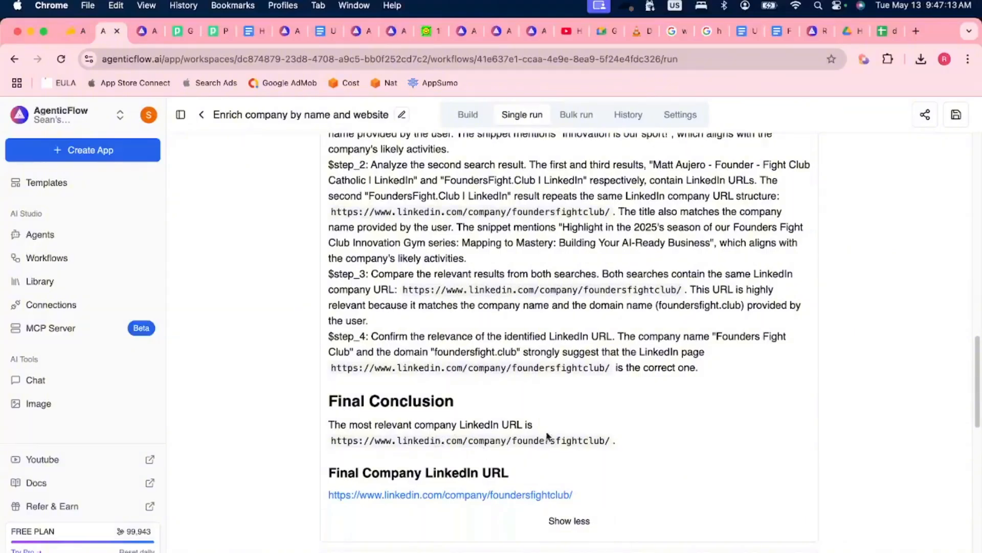
{"action": "left_click_drag", "start_coordinate": [619, 439], "coordinate": [339, 446]}
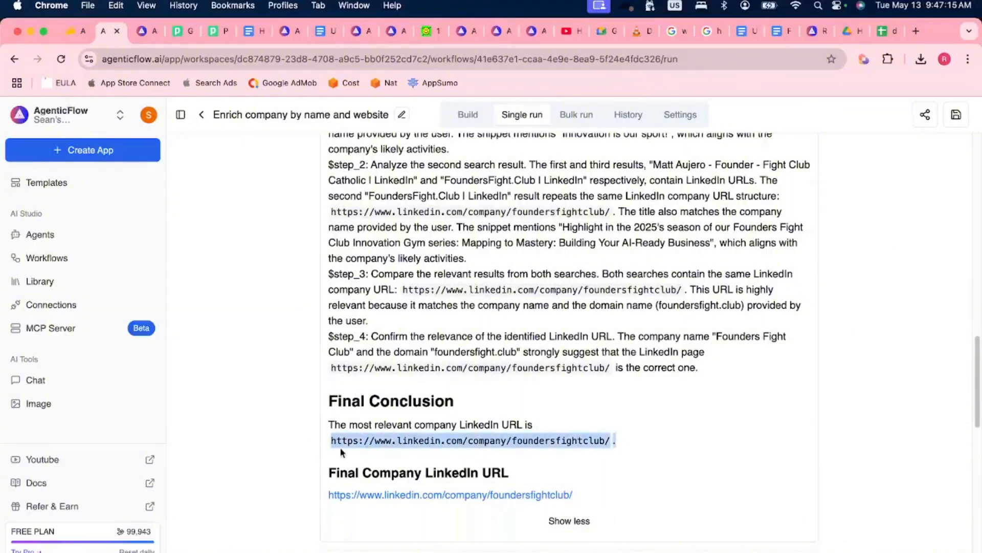
{"action": "left_click", "coordinate": [576, 463]}
Step: Examine the located LinkedIn URL, the scraped company page, the transformed data and the final JSON output of the run
{"action": "scroll", "coordinate": [617, 475], "scroll_direction": "down", "scroll_amount": 5}
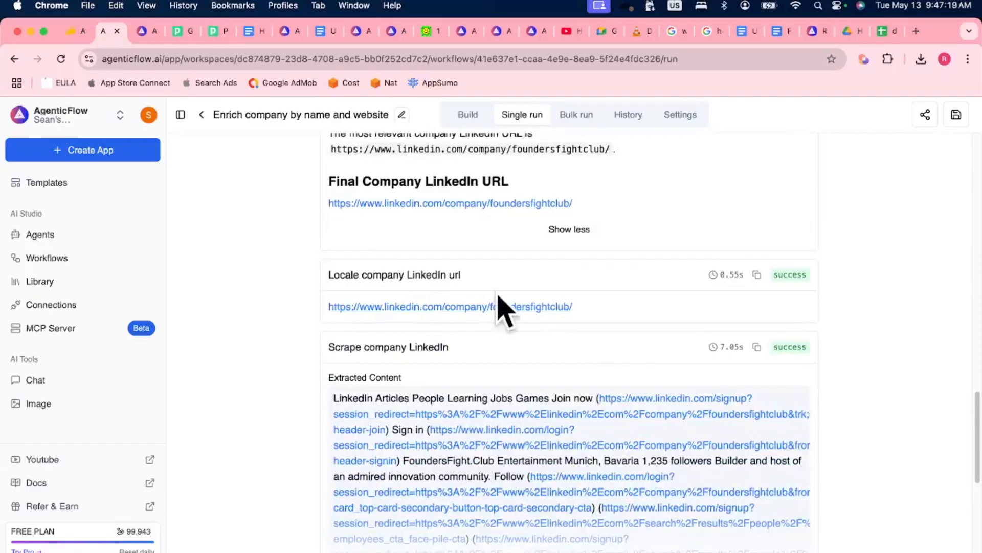
{"action": "scroll", "coordinate": [416, 220], "scroll_direction": "down", "scroll_amount": 2}
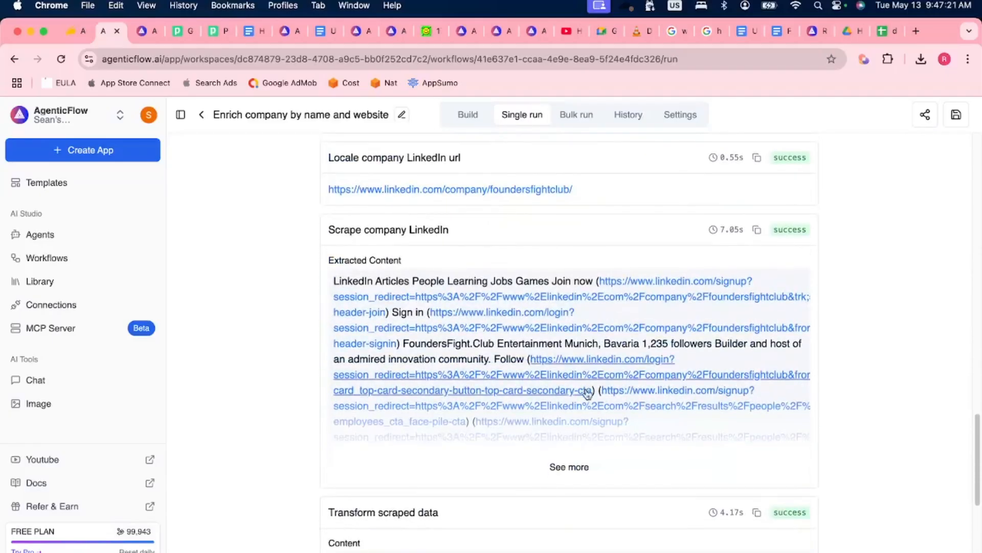
{"action": "scroll", "coordinate": [416, 220], "scroll_direction": "down", "scroll_amount": 4}
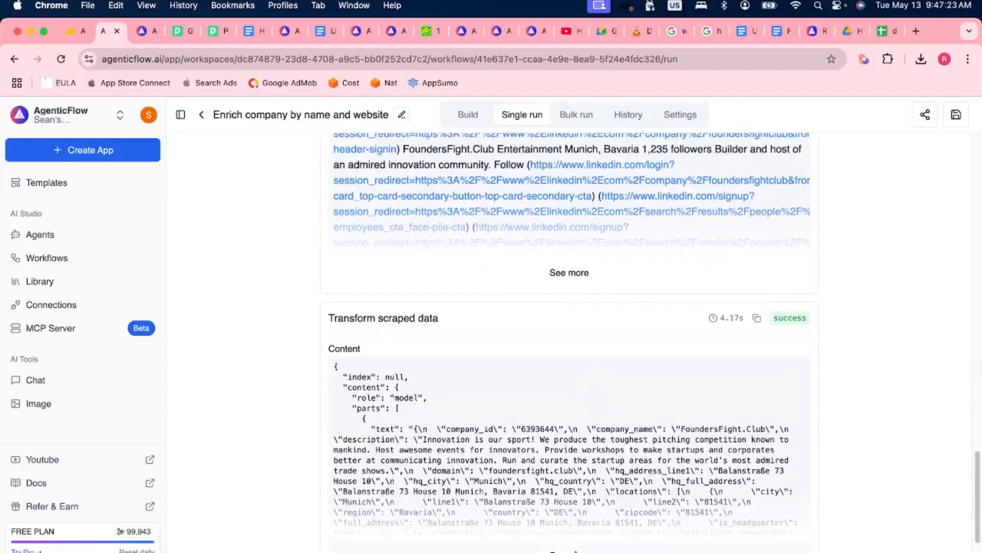
{"action": "scroll", "coordinate": [582, 474], "scroll_direction": "down", "scroll_amount": 10}
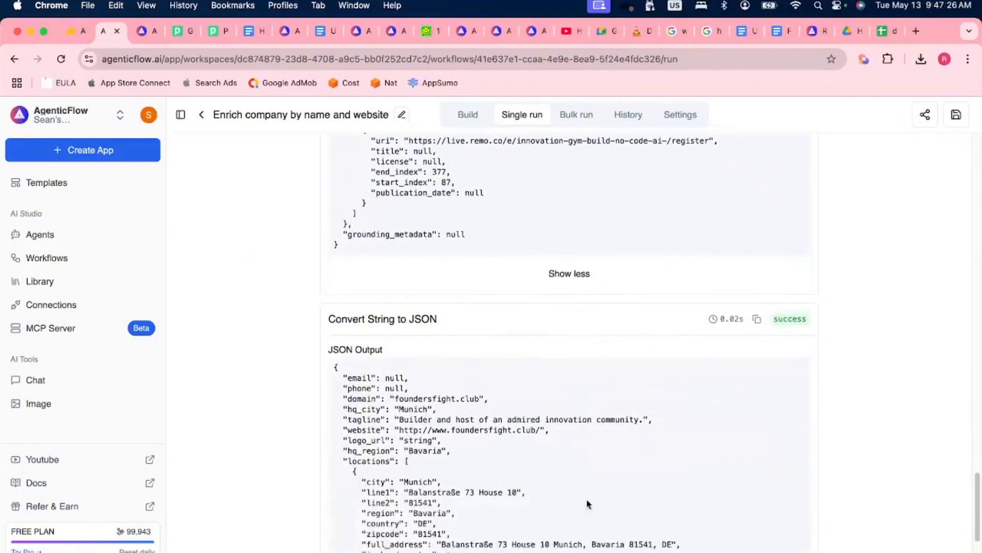
{"action": "scroll", "coordinate": [588, 504], "scroll_direction": "down", "scroll_amount": 4}
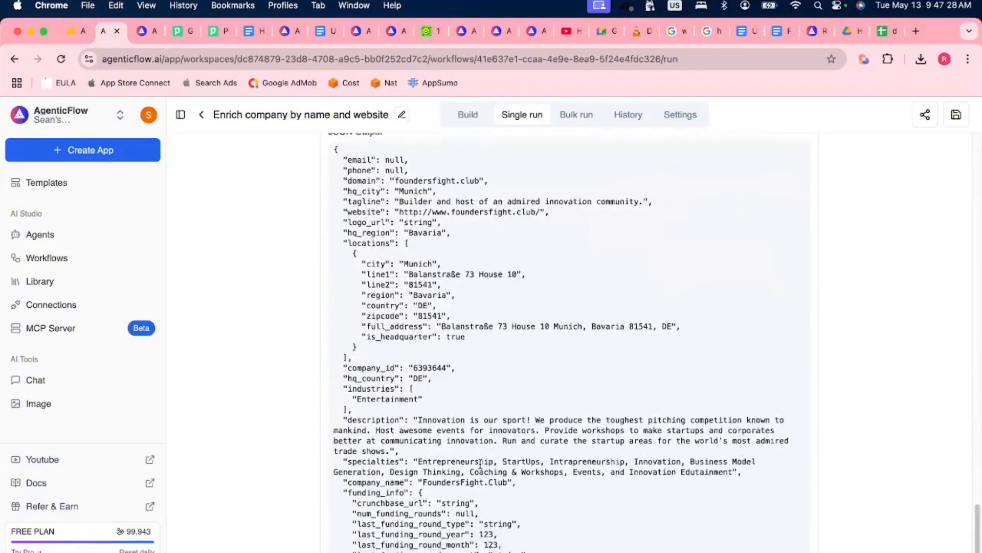
{"action": "scroll", "coordinate": [480, 464], "scroll_direction": "down", "scroll_amount": 4}
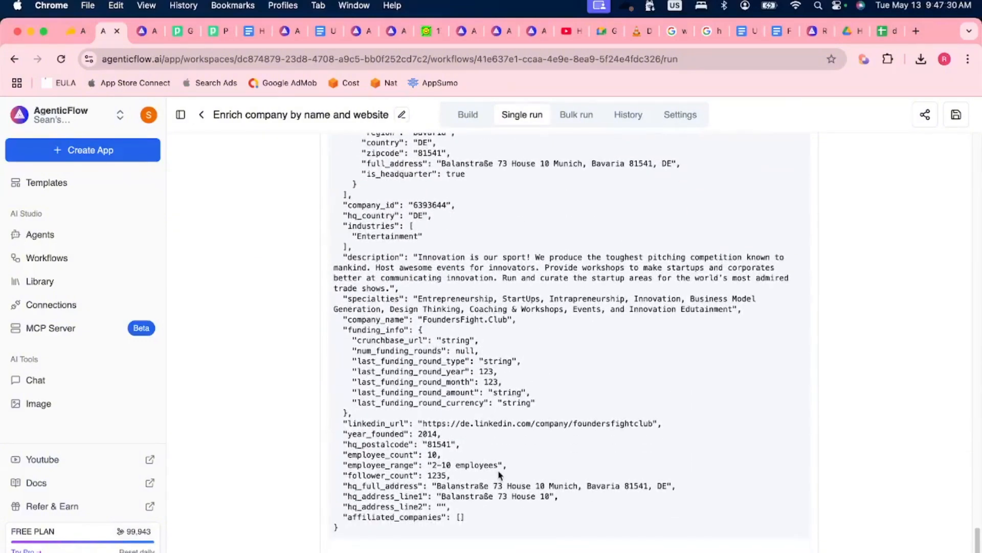
{"action": "scroll", "coordinate": [500, 475], "scroll_direction": "up", "scroll_amount": 3}
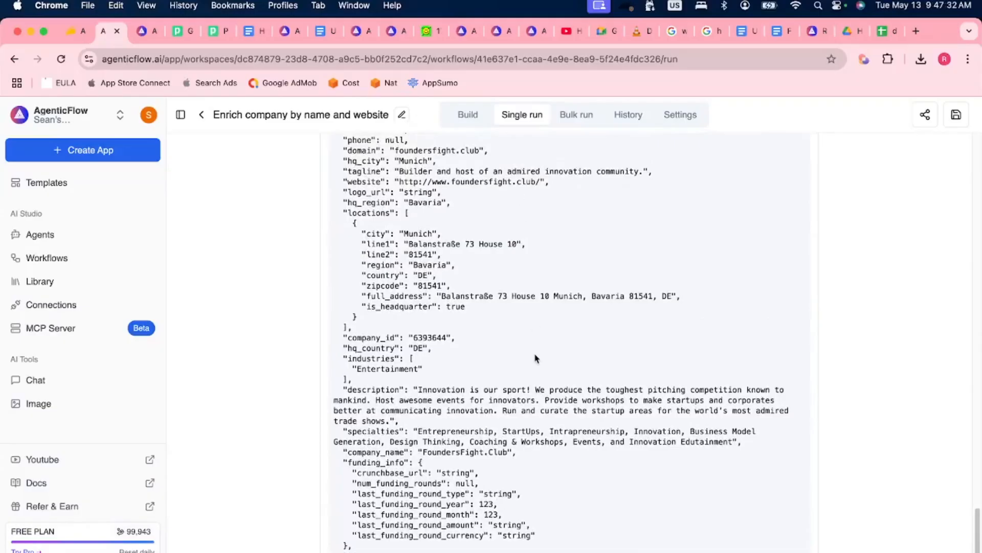
{"action": "scroll", "coordinate": [534, 355], "scroll_direction": "up", "scroll_amount": 5}
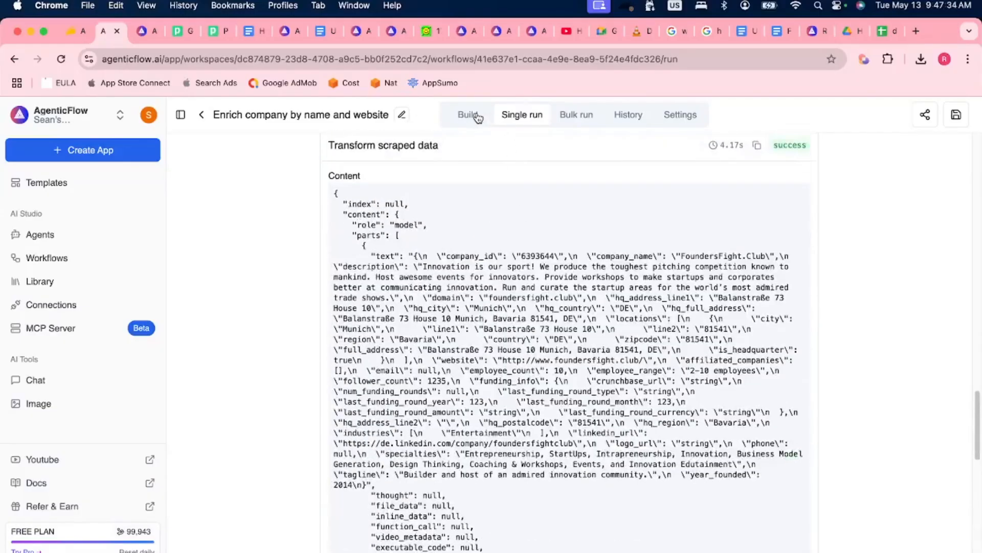
Step: In the workflow's user inputs, set the website_url field's title and description to Website URL and save the workflow
{"action": "left_click", "coordinate": [477, 118]}
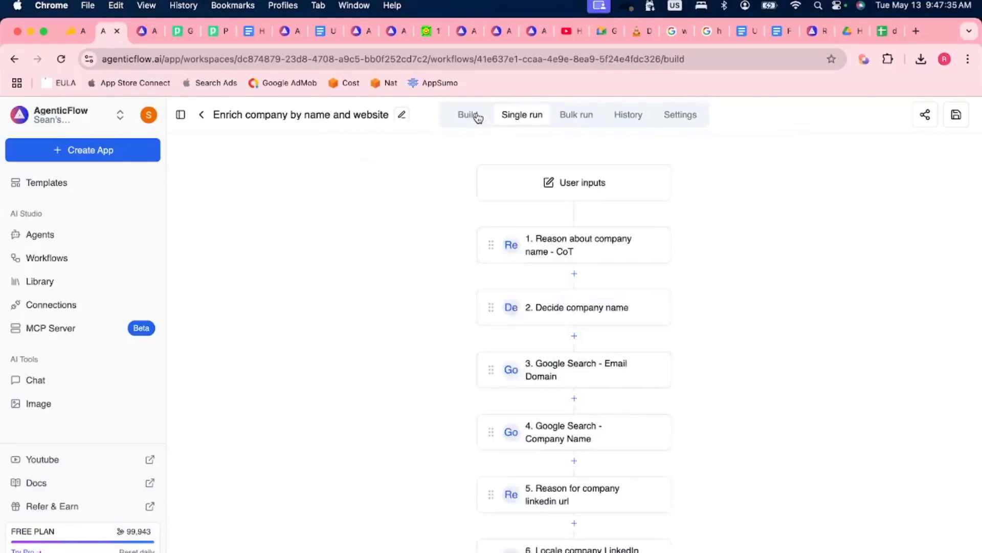
{"action": "left_click", "coordinate": [585, 190]}
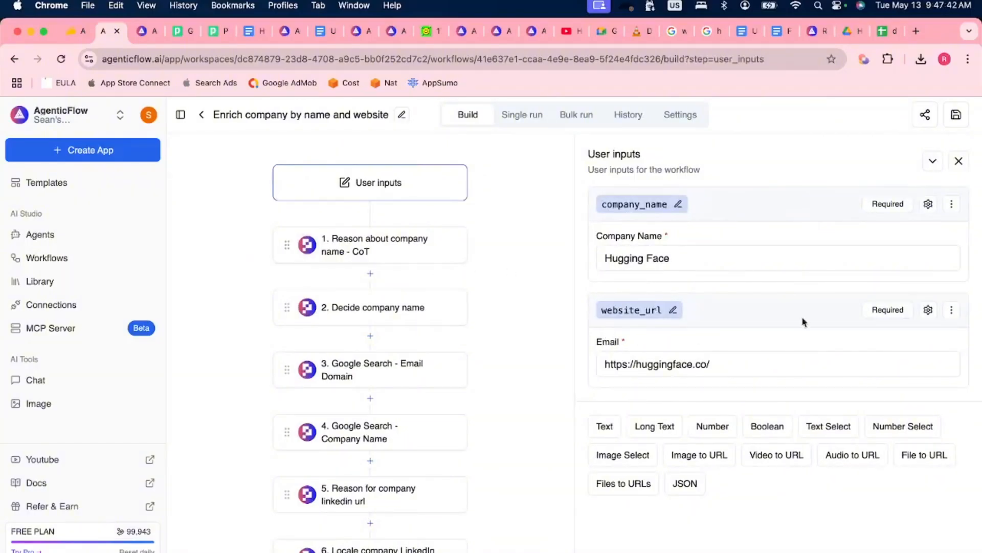
{"action": "left_click", "coordinate": [929, 308]}
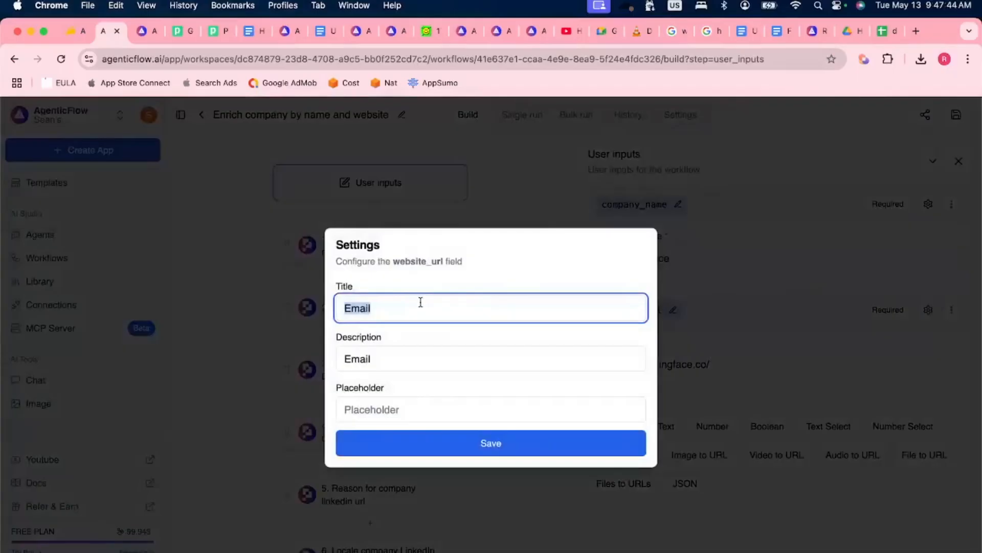
{"action": "type", "text": "Website URL"}
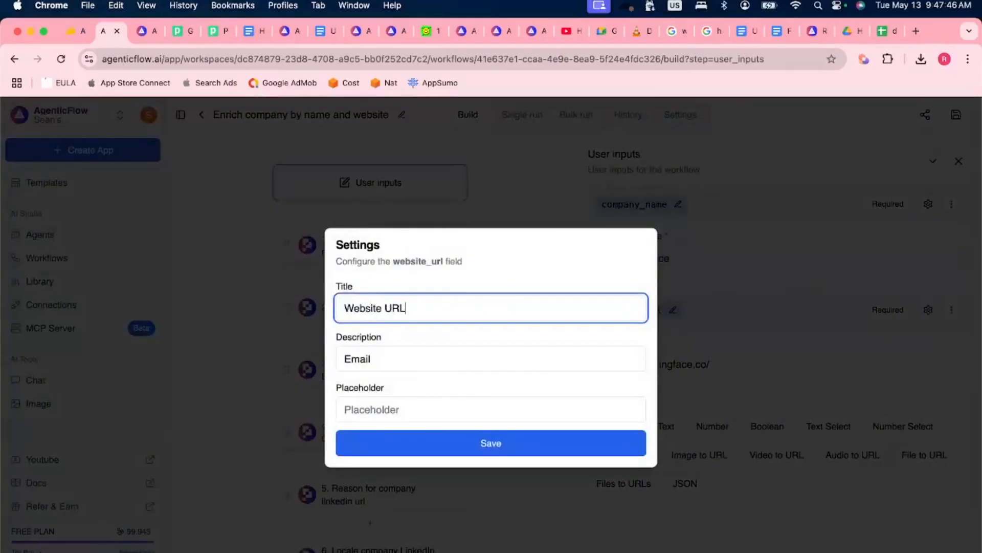
{"action": "key", "text": "Tab"}
{"action": "type", "text": "Website URL"}
{"action": "left_click", "coordinate": [463, 443]}
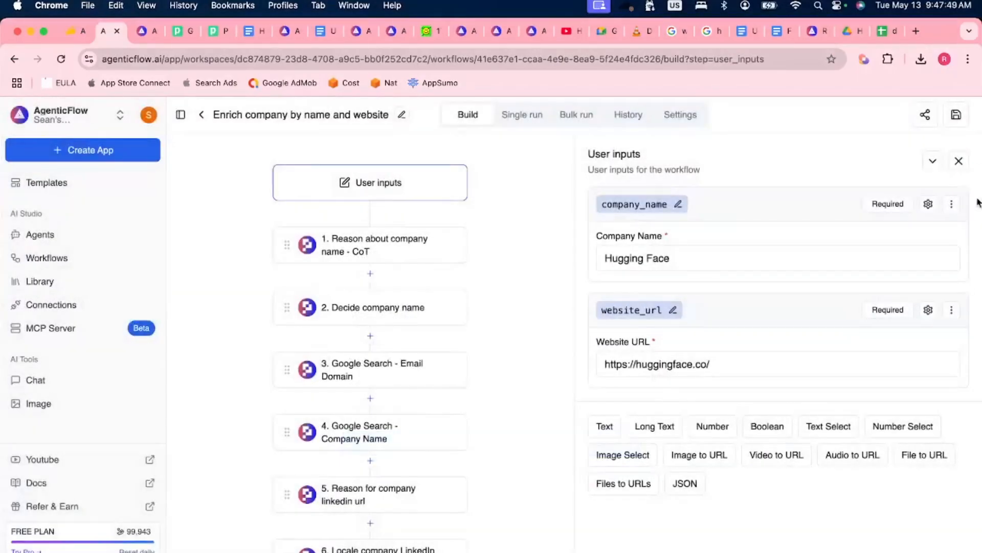
{"action": "left_click", "coordinate": [956, 114]}
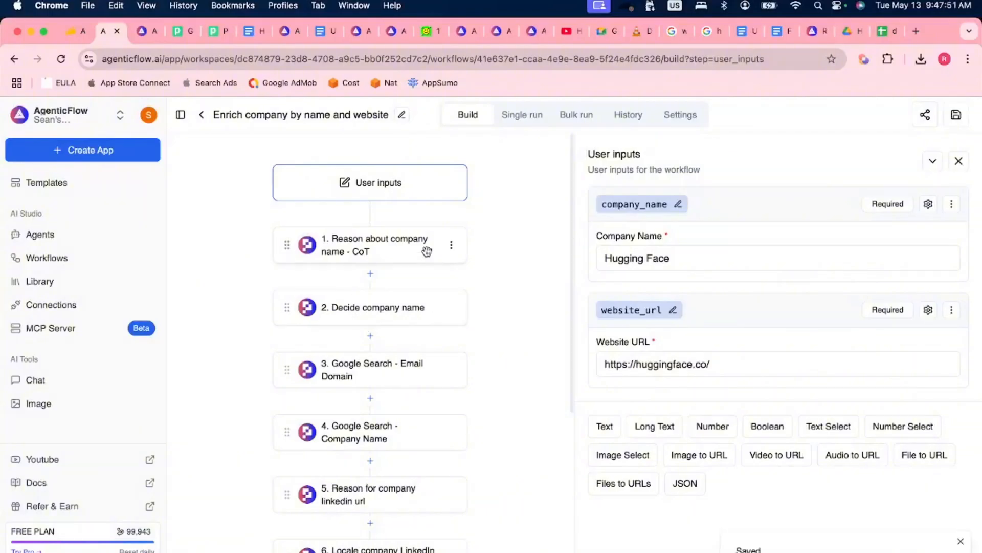
Step: Examine the prompt, its variables and the model setting of the "Reason about company name - CoT" step
{"action": "left_click", "coordinate": [412, 244]}
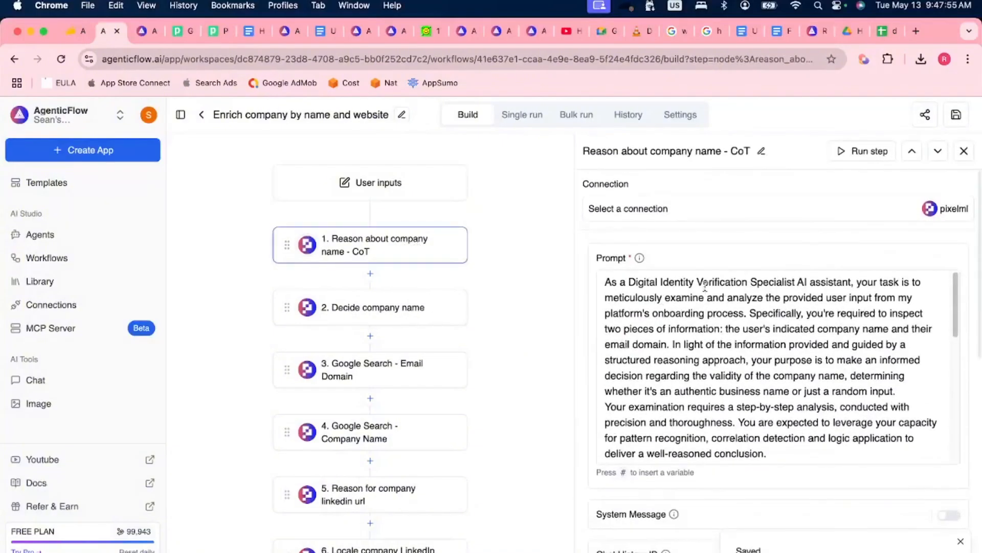
{"action": "scroll", "coordinate": [690, 353], "scroll_direction": "down", "scroll_amount": 3}
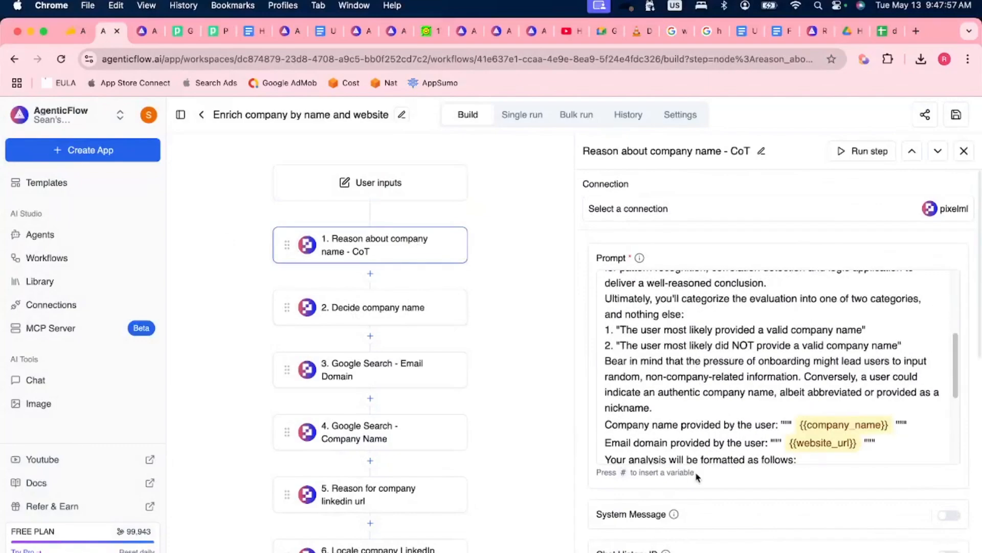
{"action": "scroll", "coordinate": [719, 368], "scroll_direction": "up", "scroll_amount": 3}
{"action": "scroll", "coordinate": [655, 504], "scroll_direction": "down", "scroll_amount": 1}
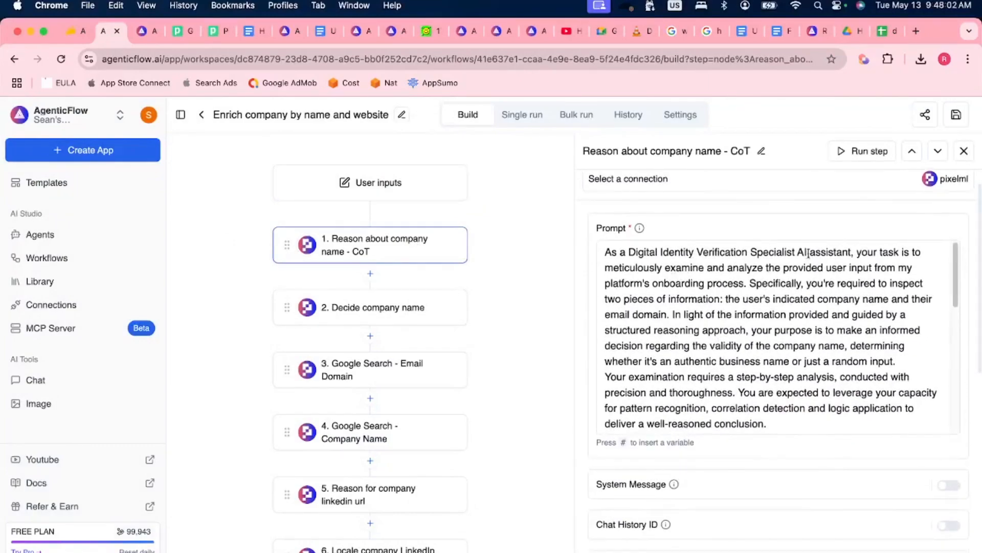
{"action": "scroll", "coordinate": [791, 377], "scroll_direction": "down", "scroll_amount": 5}
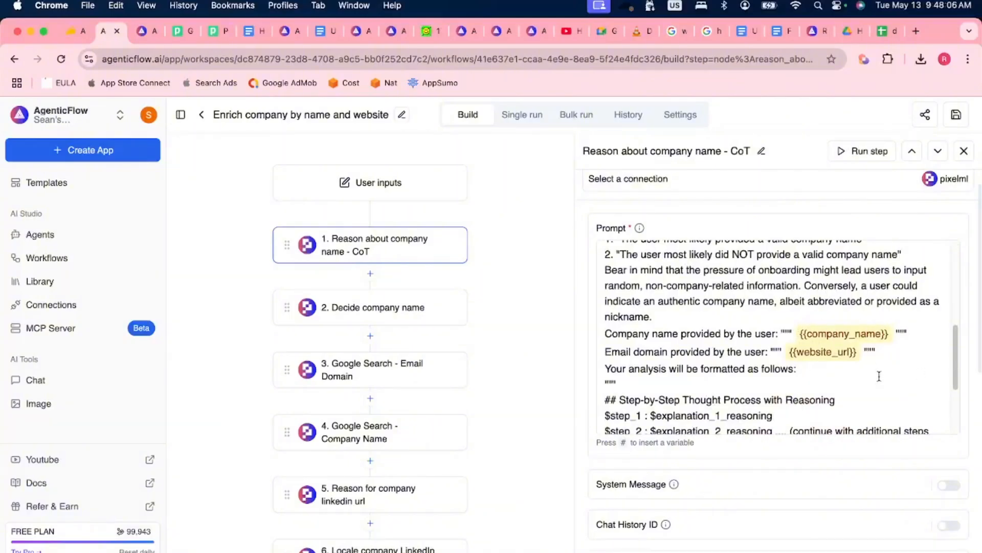
{"action": "scroll", "coordinate": [870, 379], "scroll_direction": "down", "scroll_amount": 3}
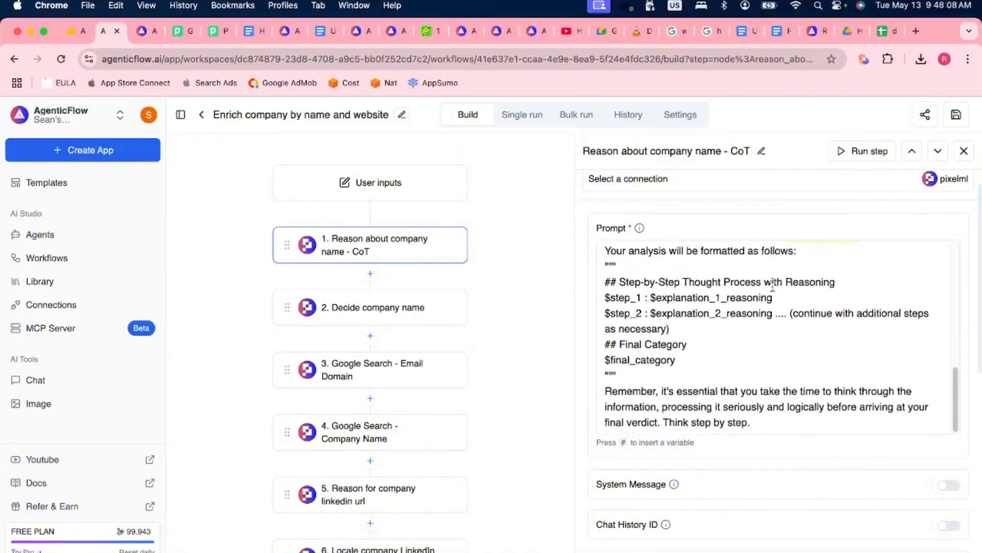
{"action": "scroll", "coordinate": [802, 394], "scroll_direction": "down", "scroll_amount": 3}
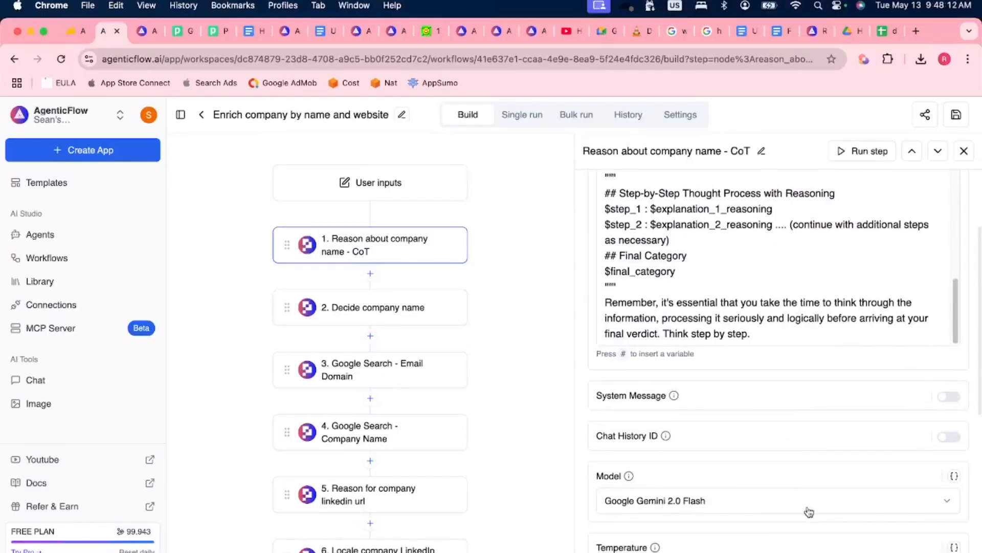
Step: Try inserting the reason_about_company_name.content variable on a new line of the Decide company name prompt, and remove the added line
{"action": "left_click", "coordinate": [413, 313]}
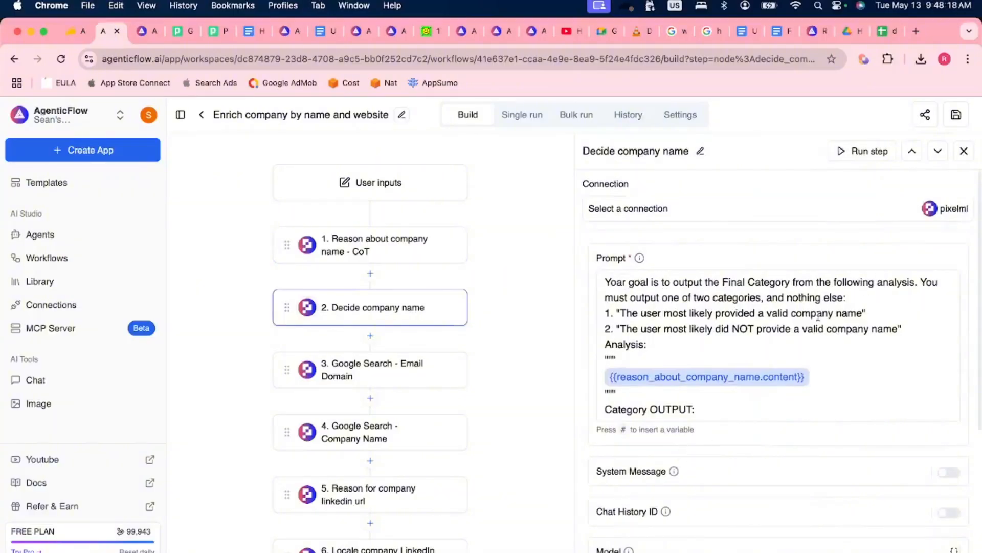
{"action": "left_click", "coordinate": [833, 370]}
{"action": "key", "text": "Return"}
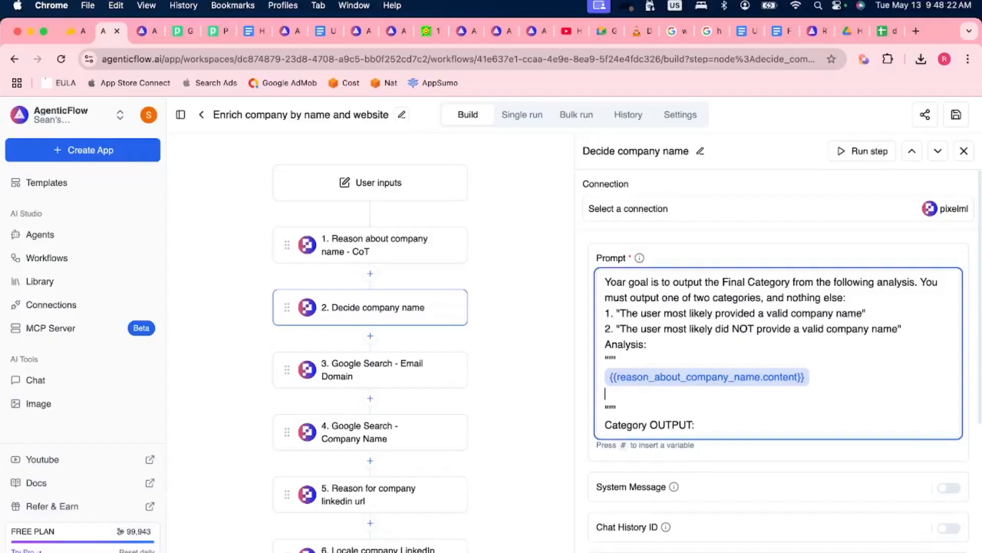
{"action": "key", "text": "shift+3"}
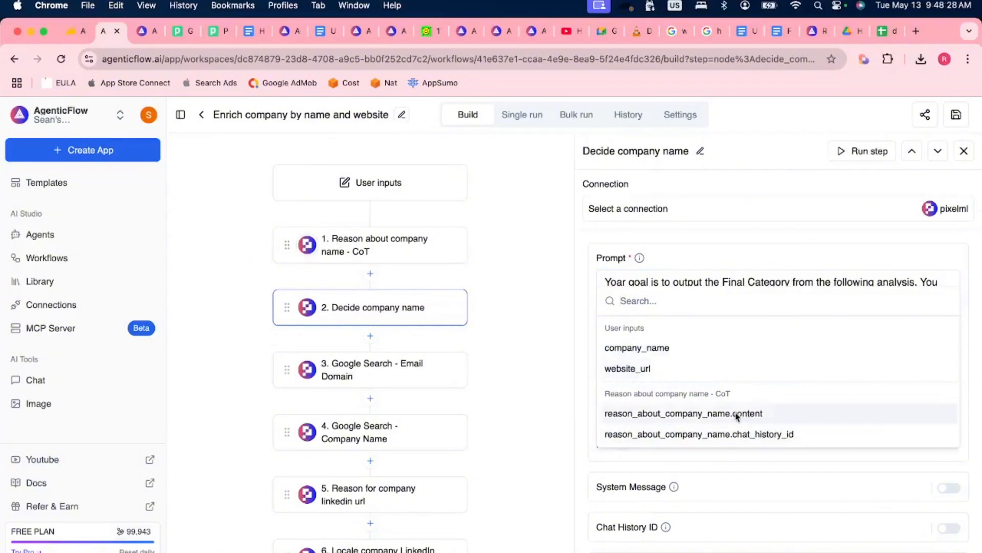
{"action": "left_click", "coordinate": [755, 417]}
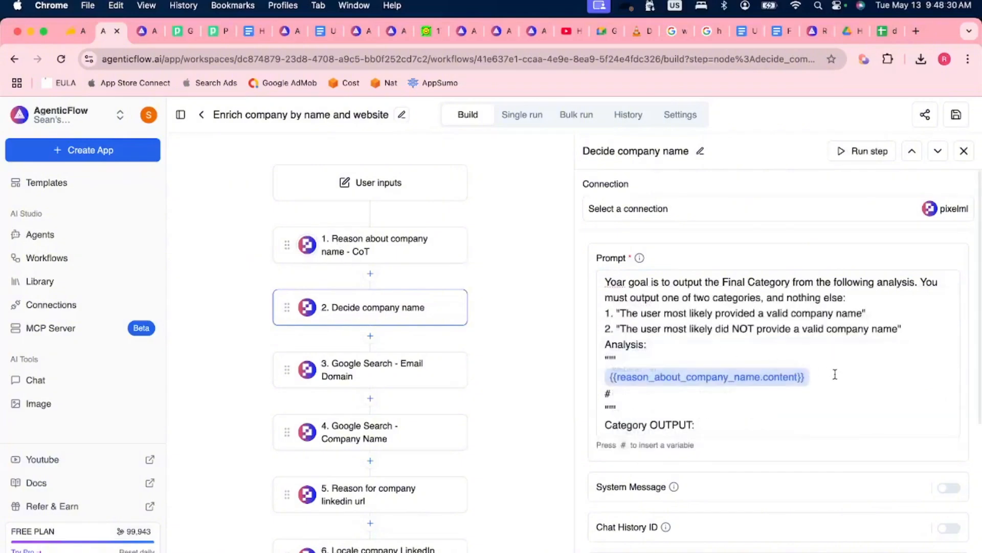
{"action": "left_click", "coordinate": [816, 391]}
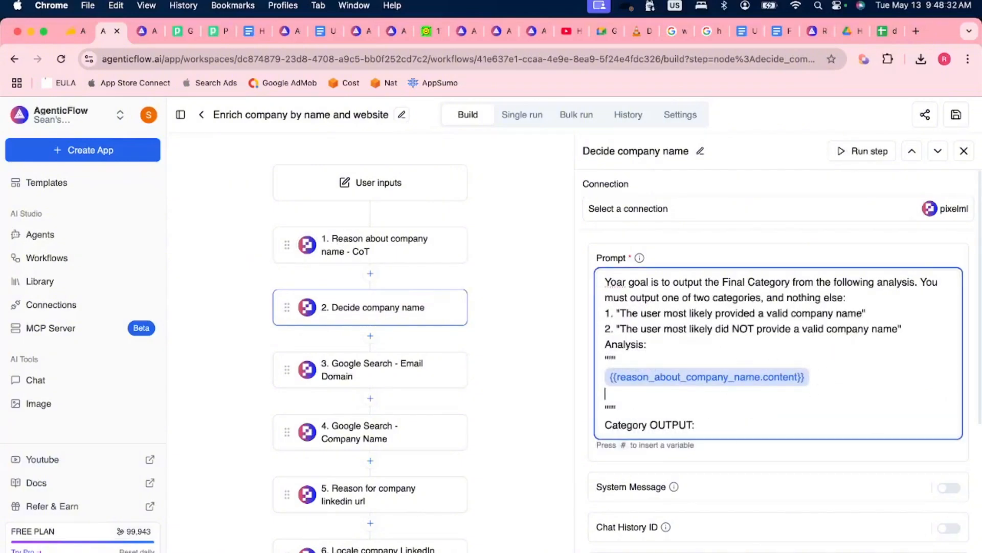
{"action": "key", "text": "BackSpace"}
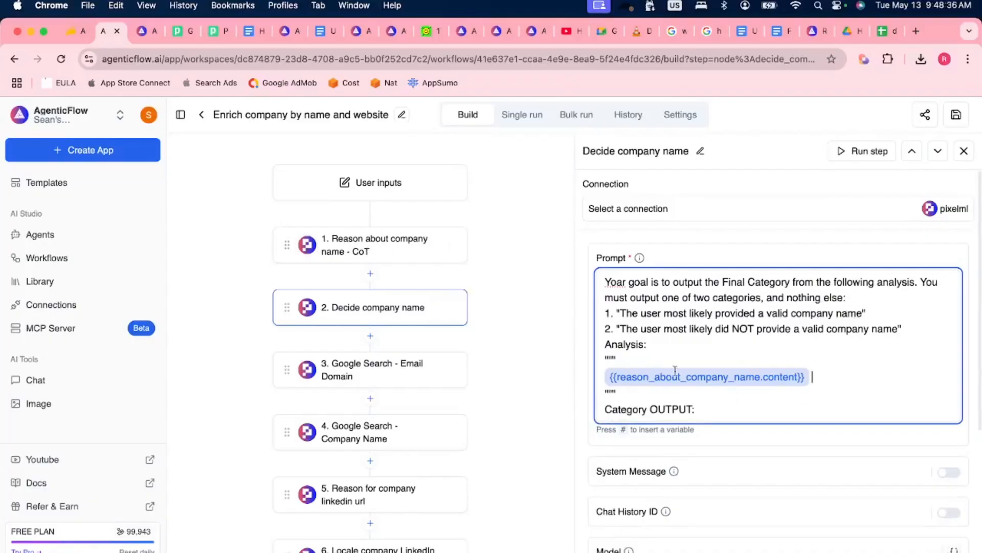
Step: Examine the prompt, the available models and the step output of the Decide company name step
{"action": "left_click", "coordinate": [591, 342]}
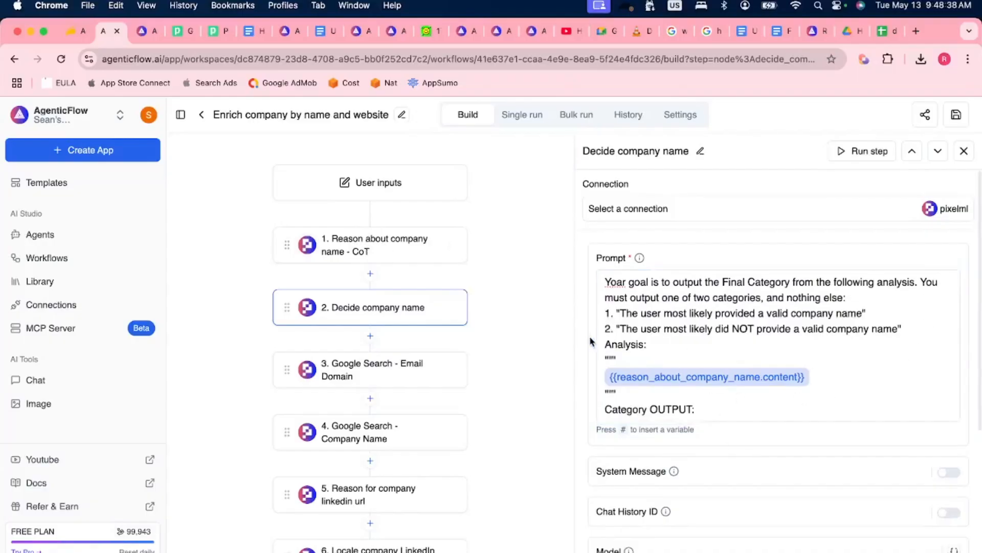
{"action": "scroll", "coordinate": [665, 358], "scroll_direction": "down", "scroll_amount": 3}
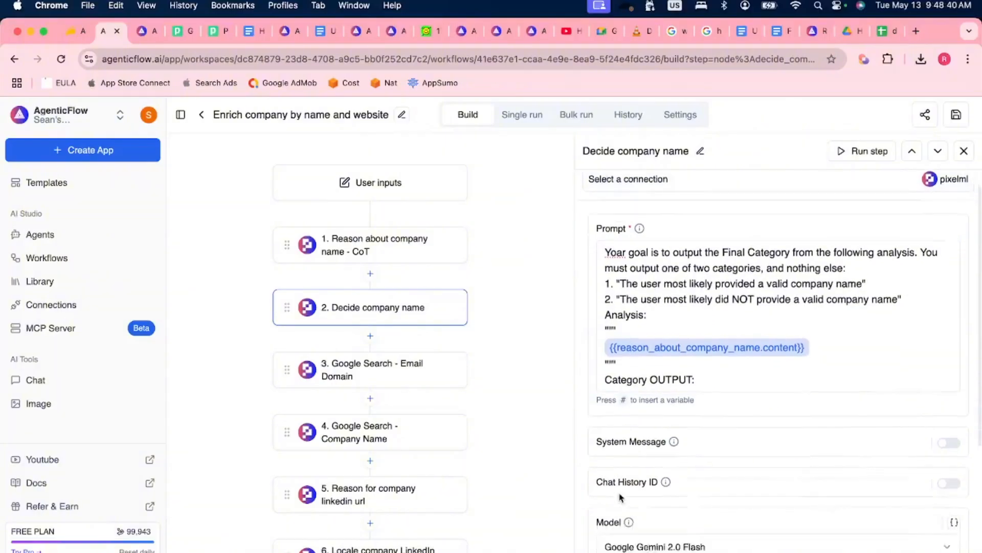
{"action": "left_click", "coordinate": [706, 500]}
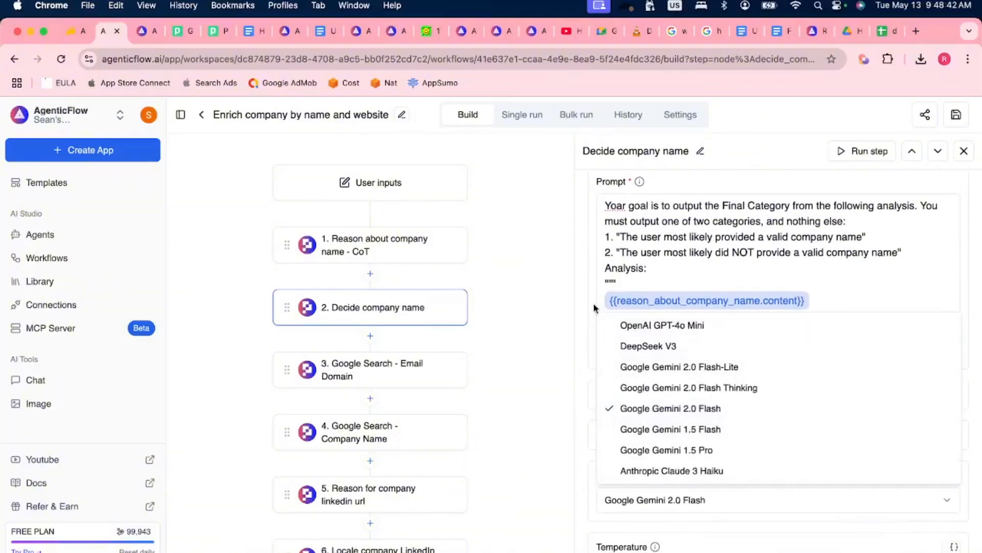
{"action": "left_click", "coordinate": [582, 294]}
{"action": "scroll", "coordinate": [691, 204], "scroll_direction": "up", "scroll_amount": 2}
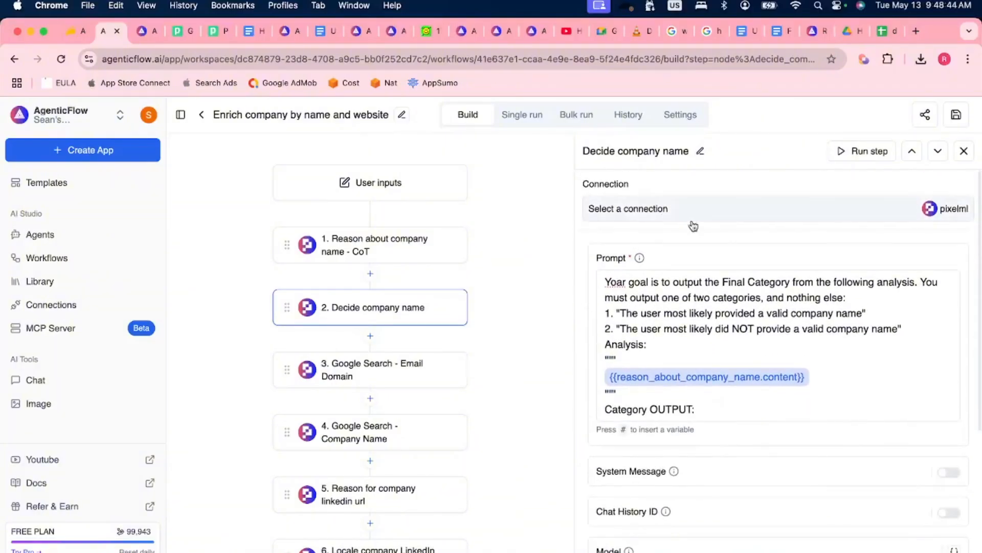
{"action": "scroll", "coordinate": [647, 465], "scroll_direction": "down", "scroll_amount": 4}
{"action": "left_click", "coordinate": [712, 370]}
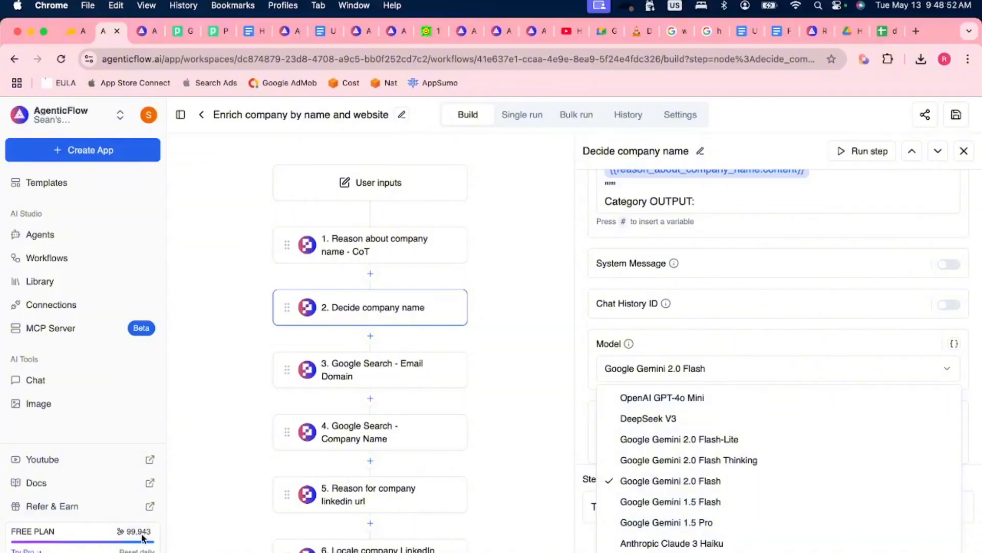
{"action": "left_click", "coordinate": [589, 326]}
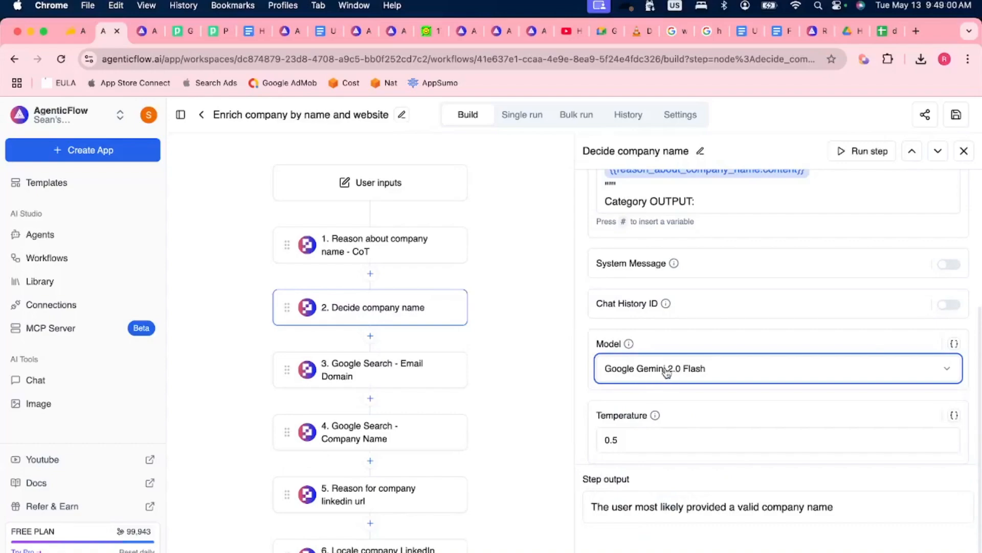
{"action": "left_click", "coordinate": [583, 326]}
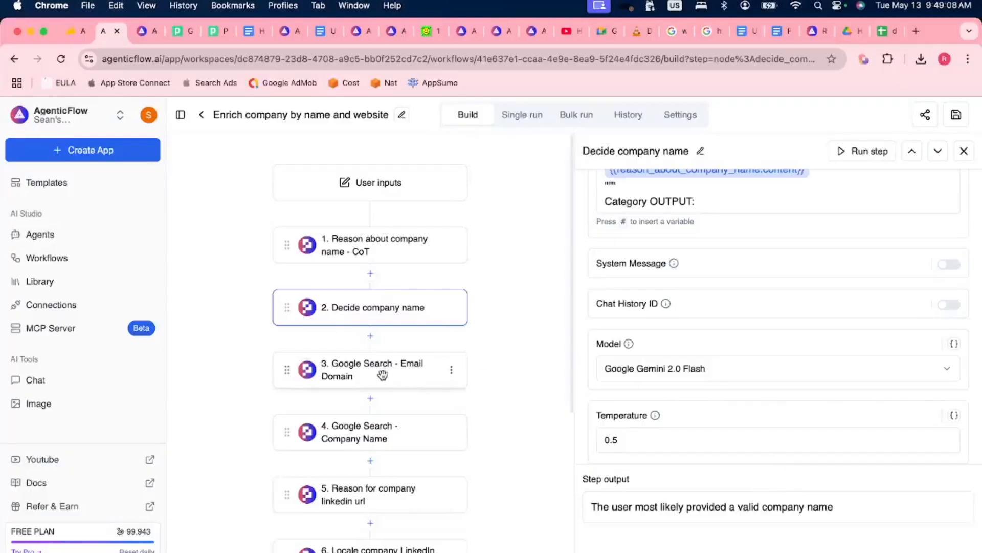
Step: Examine the search query, Top k setting and search results of the Google Search - Email Domain step, and open the Google Search - Company Name step
{"action": "left_click", "coordinate": [381, 374]}
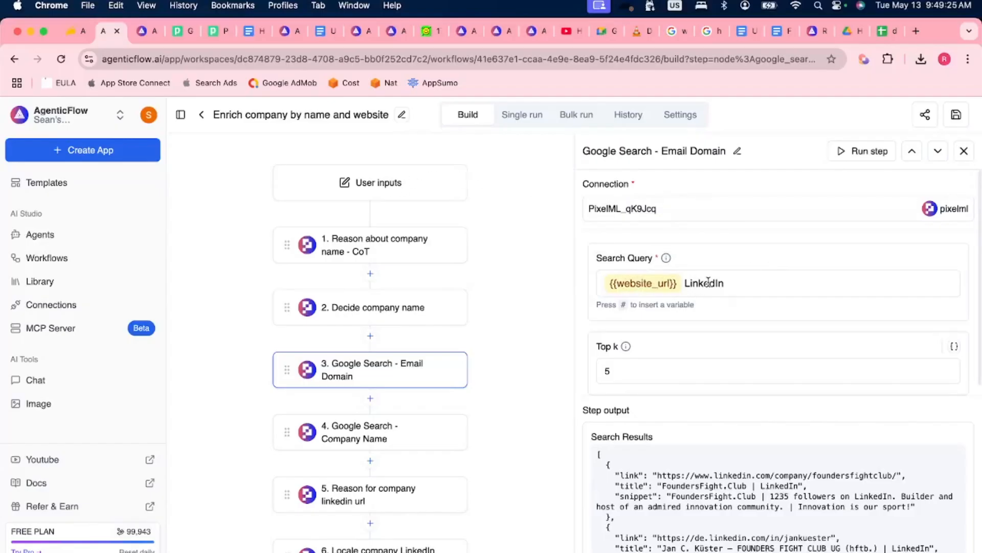
{"action": "scroll", "coordinate": [621, 429], "scroll_direction": "down", "scroll_amount": 5}
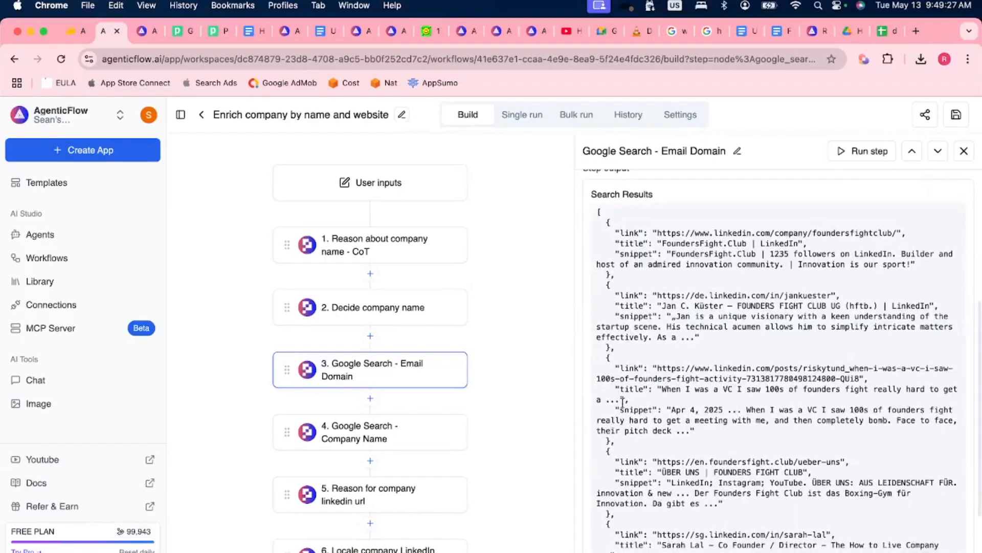
{"action": "scroll", "coordinate": [679, 392], "scroll_direction": "up", "scroll_amount": 3}
{"action": "mouse_move", "coordinate": [624, 252]}
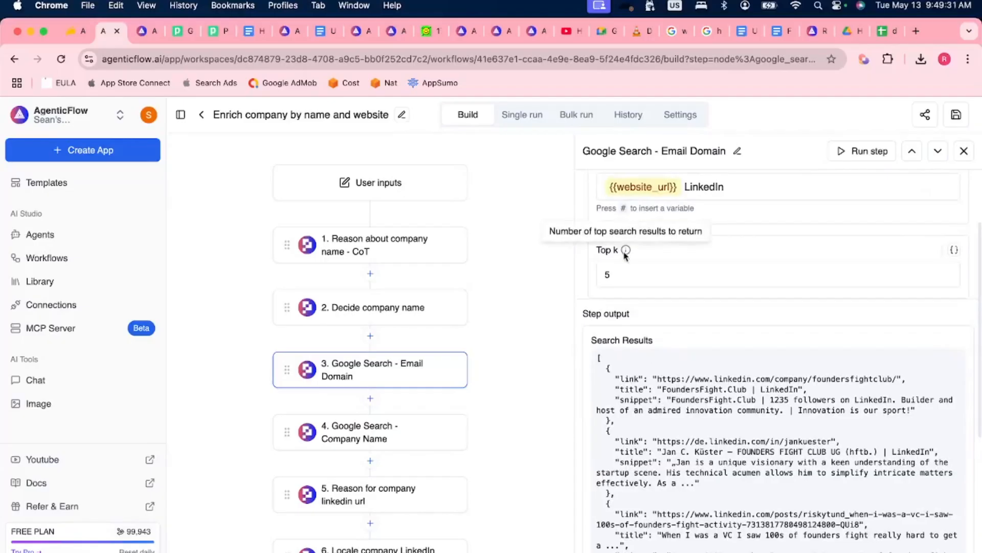
{"action": "scroll", "coordinate": [665, 345], "scroll_direction": "down", "scroll_amount": 3}
{"action": "scroll", "coordinate": [653, 311], "scroll_direction": "down", "scroll_amount": 2}
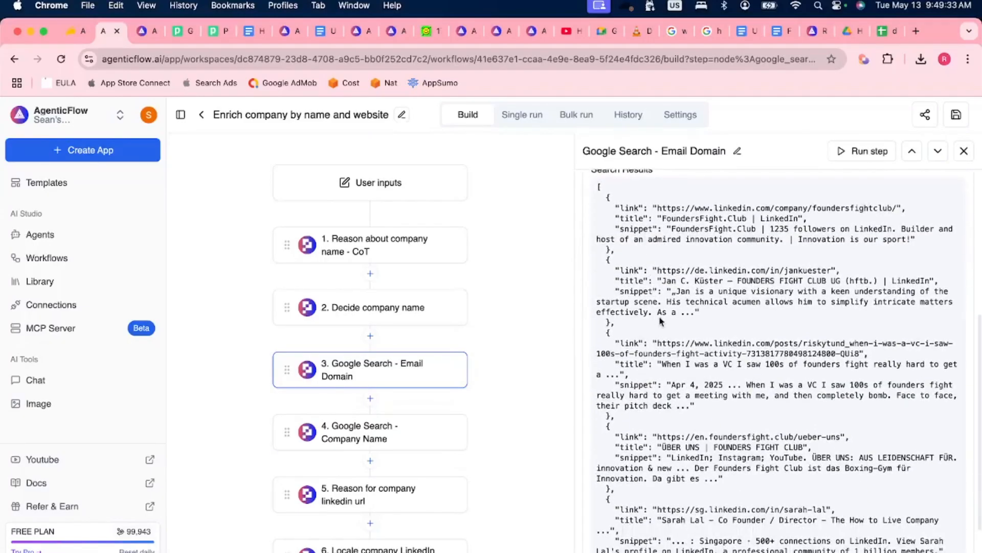
{"action": "left_click", "coordinate": [394, 436]}
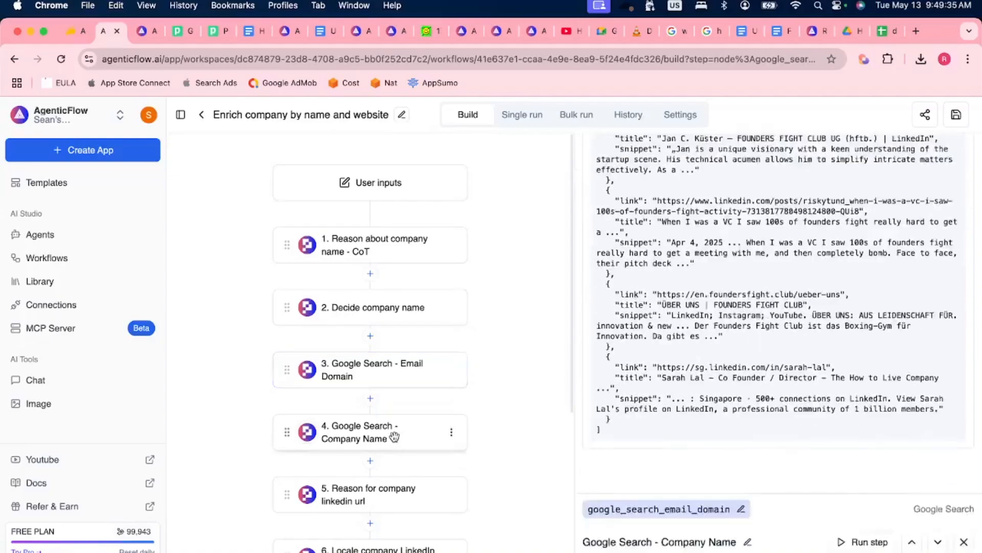
Step: Examine the prompt of the "Reason for company linkedin url" step, including the decide_company_name.content variable, and its model setting
{"action": "left_click", "coordinate": [377, 501]}
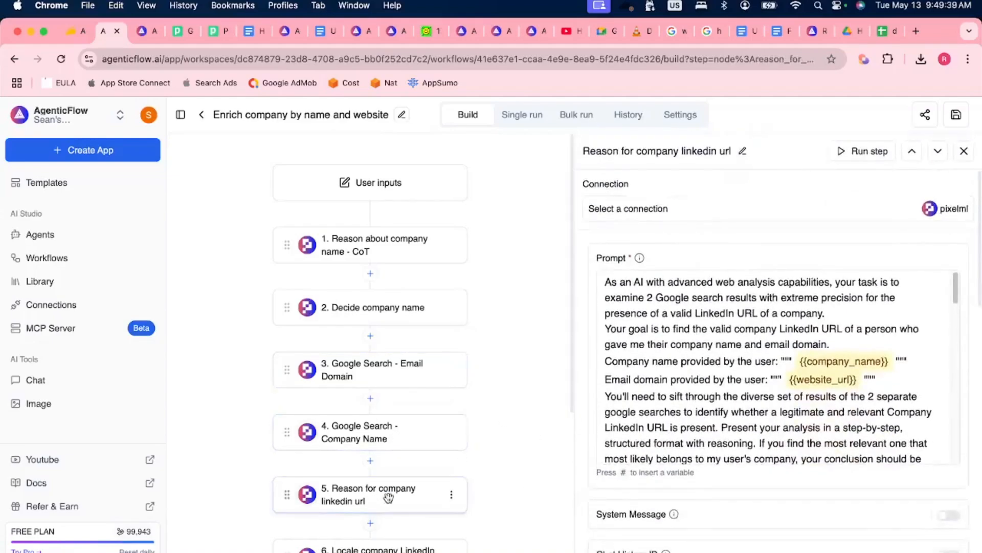
{"action": "scroll", "coordinate": [836, 389], "scroll_direction": "down", "scroll_amount": 10}
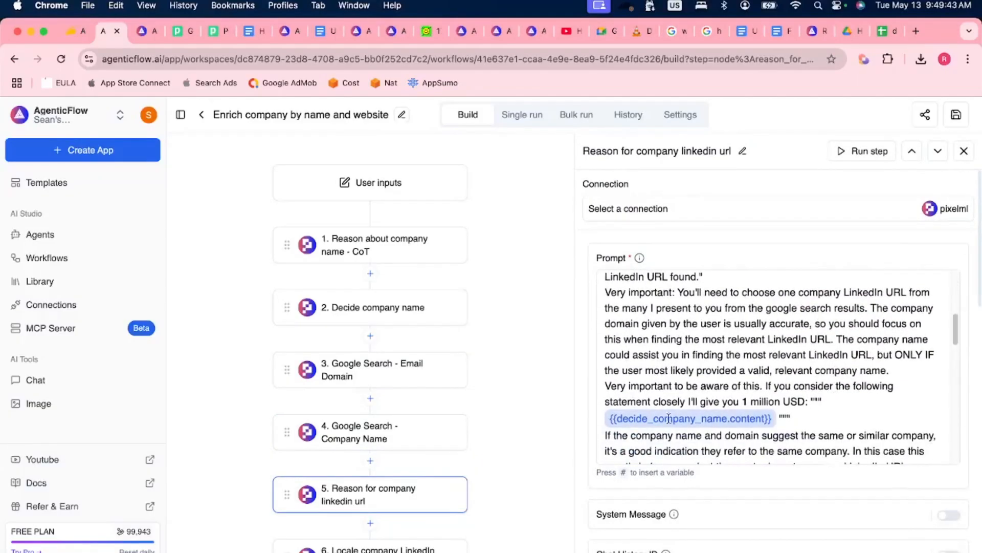
{"action": "scroll", "coordinate": [732, 416], "scroll_direction": "down", "scroll_amount": 5}
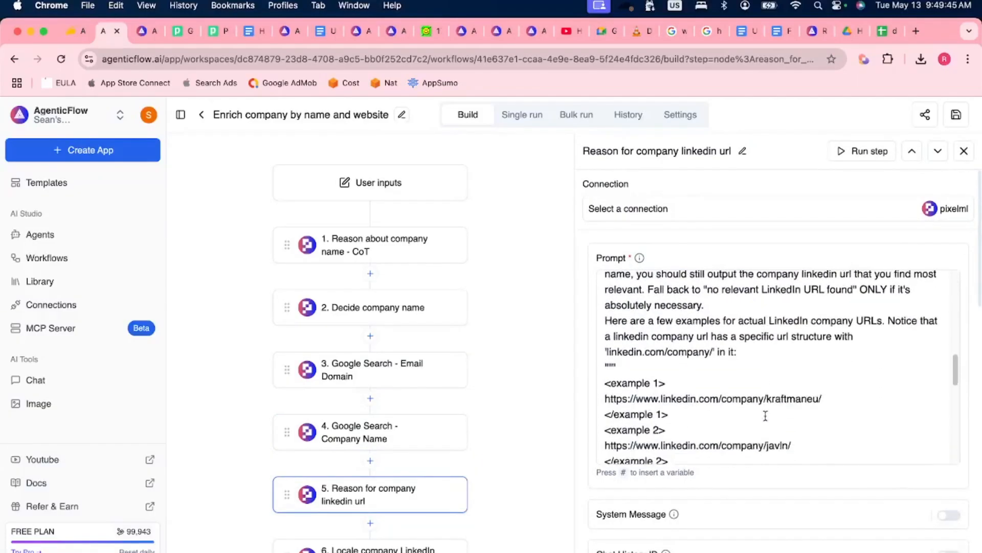
{"action": "scroll", "coordinate": [766, 416], "scroll_direction": "up", "scroll_amount": 10}
{"action": "scroll", "coordinate": [766, 416], "scroll_direction": "down", "scroll_amount": 5}
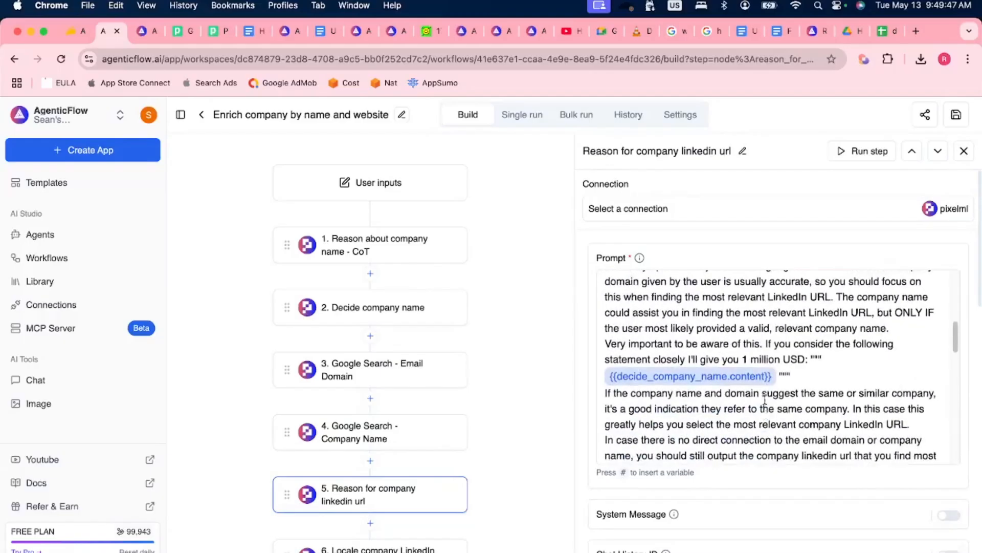
{"action": "left_click_drag", "start_coordinate": [763, 342], "coordinate": [803, 355]}
{"action": "left_click", "coordinate": [758, 353]}
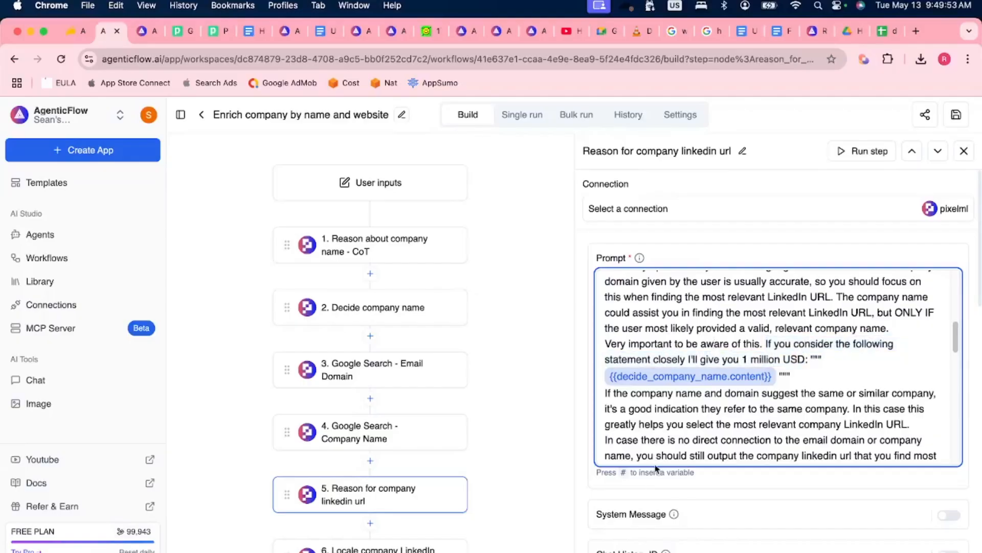
{"action": "scroll", "coordinate": [632, 499], "scroll_direction": "down", "scroll_amount": 3}
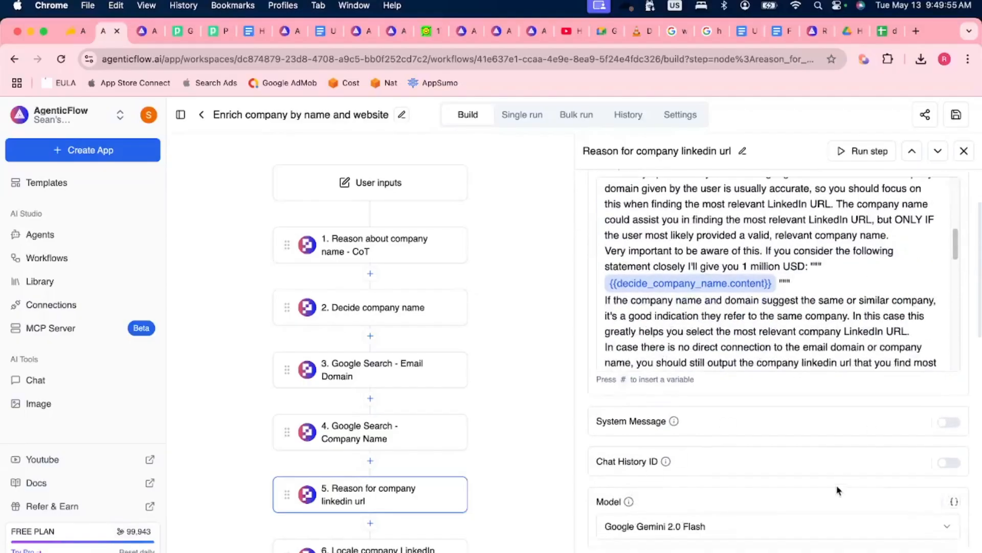
{"action": "scroll", "coordinate": [818, 493], "scroll_direction": "down", "scroll_amount": 1}
Step: Check the Stage chat in Discord and return to the workflow in Chrome
{"action": "key", "text": "super+Tab"}
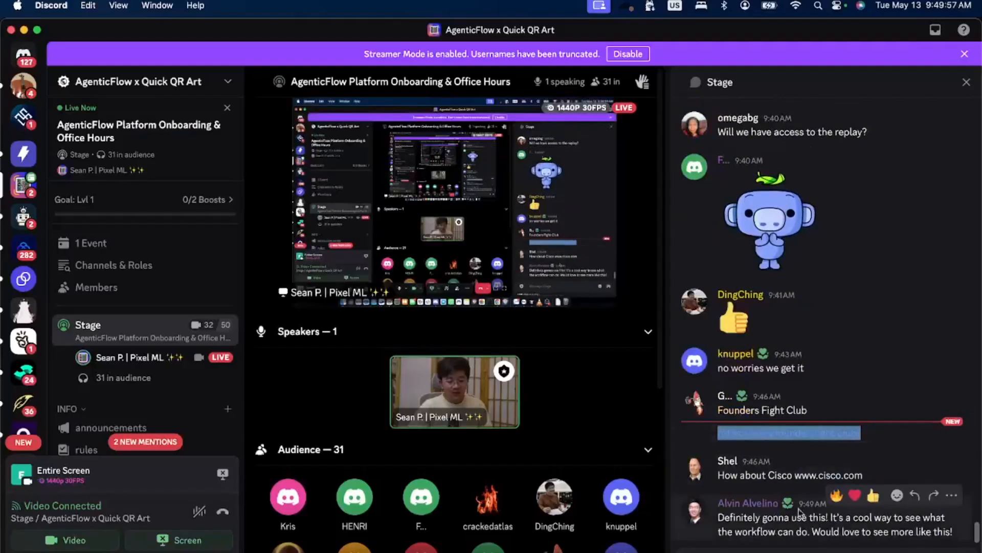
{"action": "key", "text": "super+Tab"}
Step: Examine the Response Schema of the Transform scraped data step, including its required fields and properties
{"action": "scroll", "coordinate": [428, 467], "scroll_direction": "down", "scroll_amount": 5}
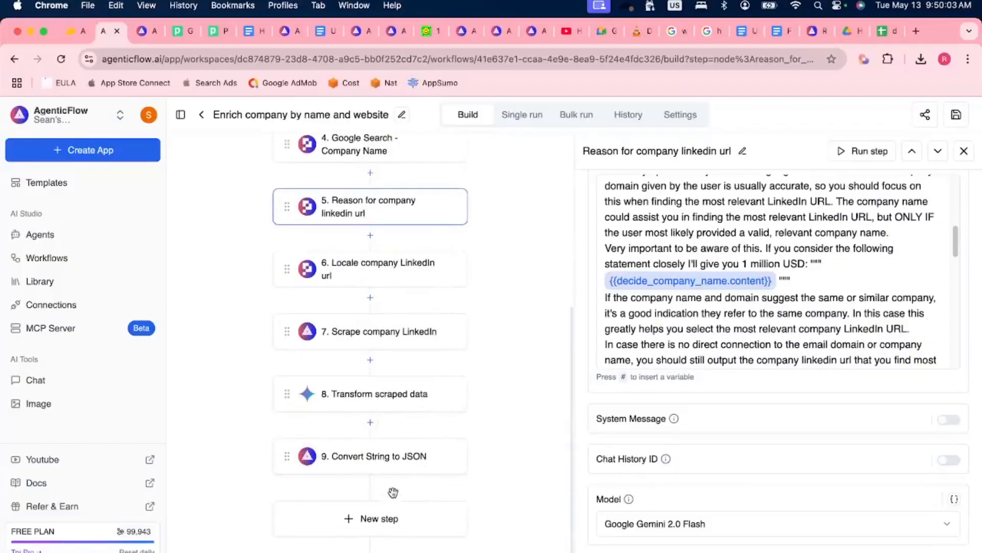
{"action": "left_click", "coordinate": [396, 406]}
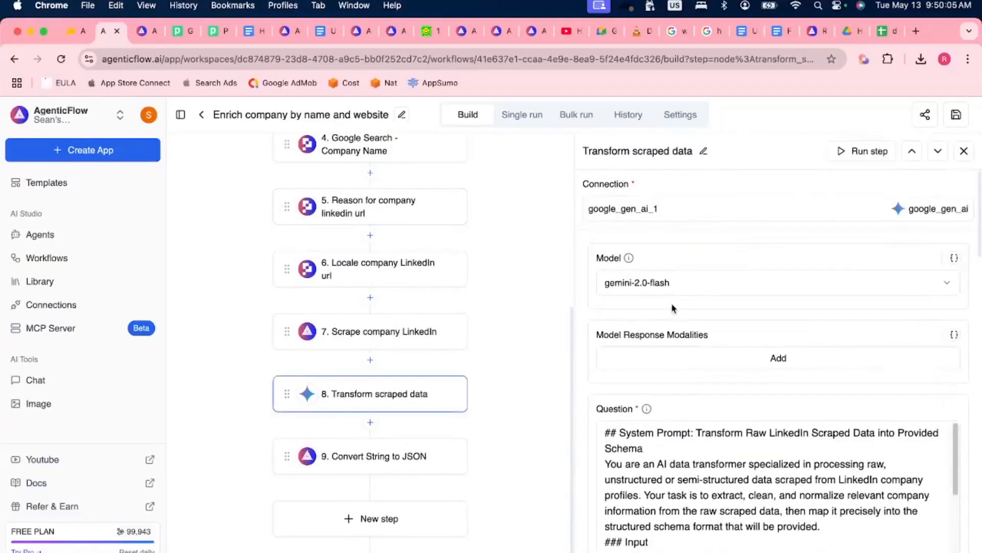
{"action": "scroll", "coordinate": [592, 484], "scroll_direction": "down", "scroll_amount": 10}
{"action": "scroll", "coordinate": [593, 484], "scroll_direction": "down", "scroll_amount": 12}
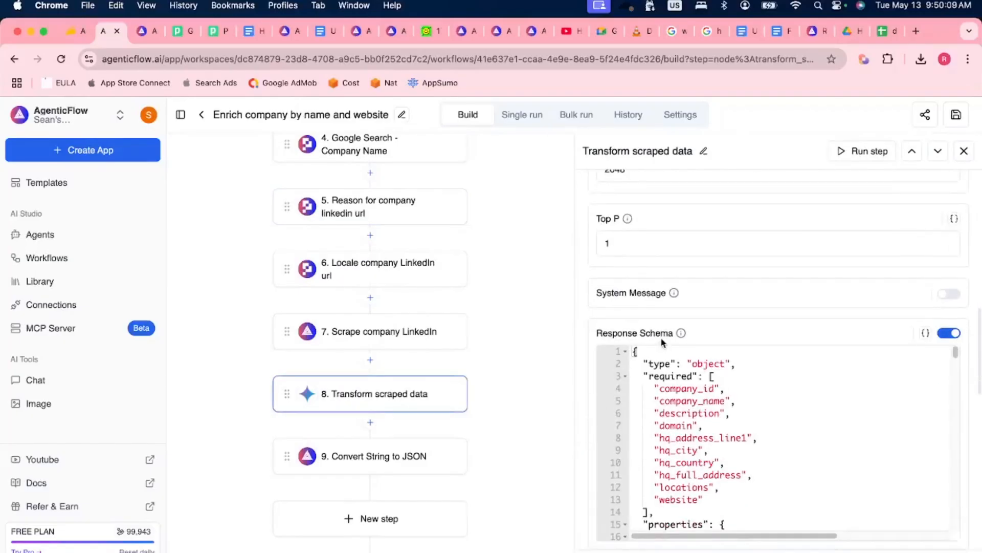
{"action": "mouse_move", "coordinate": [678, 337]}
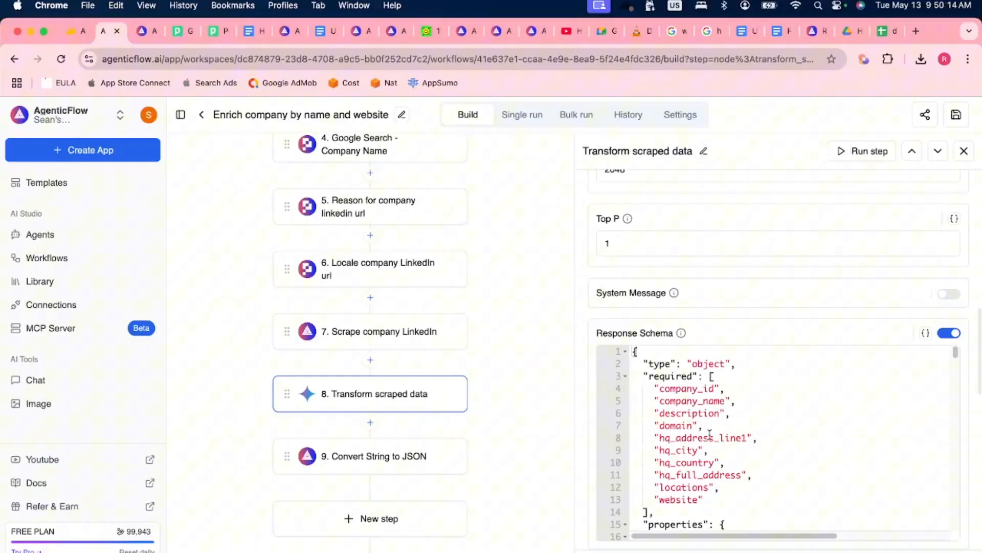
{"action": "scroll", "coordinate": [709, 434], "scroll_direction": "down", "scroll_amount": 5}
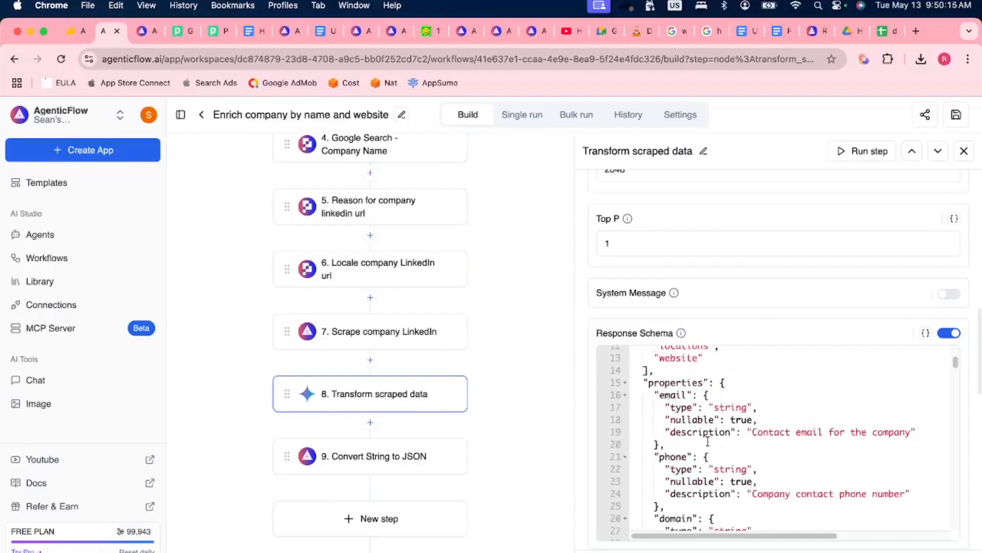
{"action": "scroll", "coordinate": [709, 445], "scroll_direction": "up", "scroll_amount": 5}
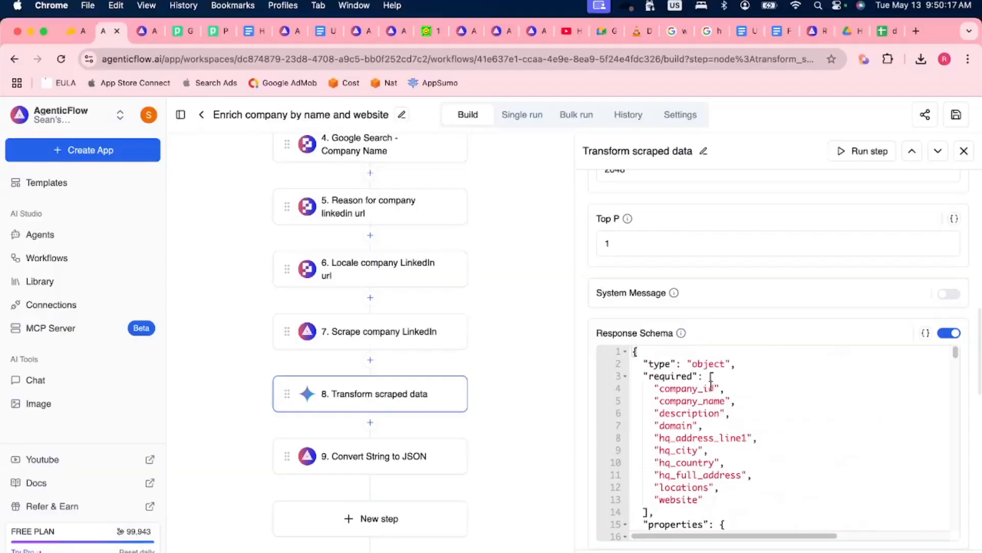
Step: Examine the Transform scraped data step's Question prompt, generation settings and step output
{"action": "scroll", "coordinate": [649, 329], "scroll_direction": "up", "scroll_amount": 2}
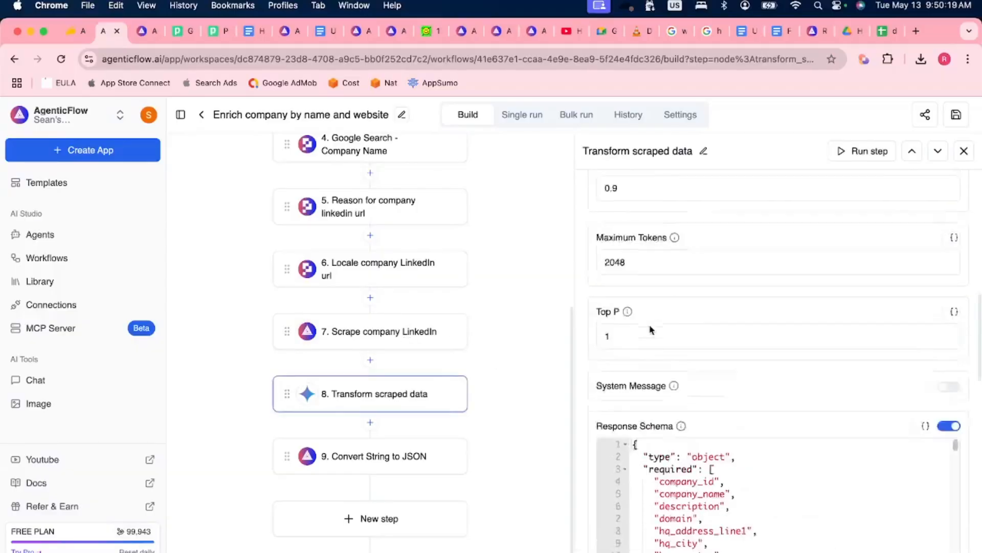
{"action": "scroll", "coordinate": [665, 358], "scroll_direction": "up", "scroll_amount": 10}
{"action": "scroll", "coordinate": [687, 385], "scroll_direction": "down", "scroll_amount": 6}
{"action": "scroll", "coordinate": [726, 312], "scroll_direction": "up", "scroll_amount": 5}
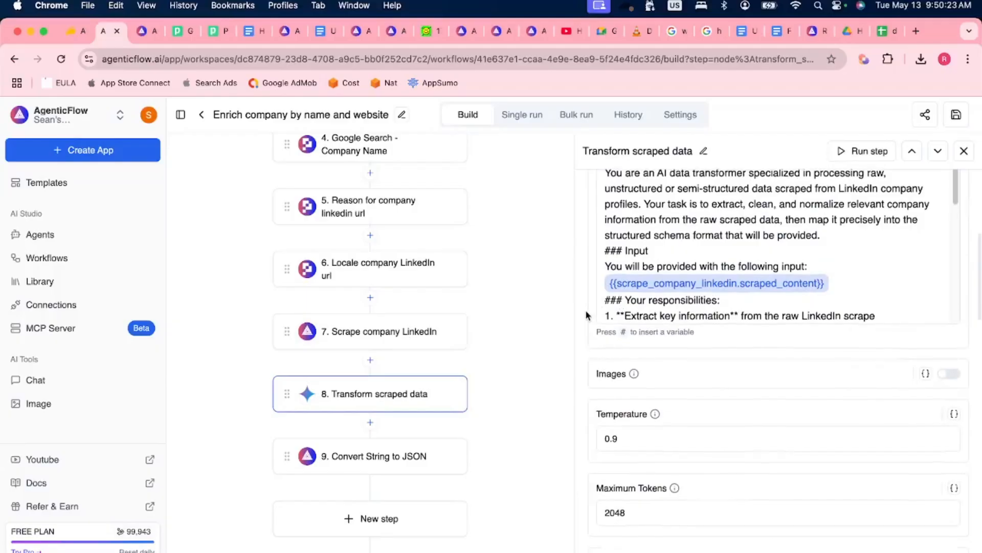
{"action": "scroll", "coordinate": [594, 313], "scroll_direction": "up", "scroll_amount": 2}
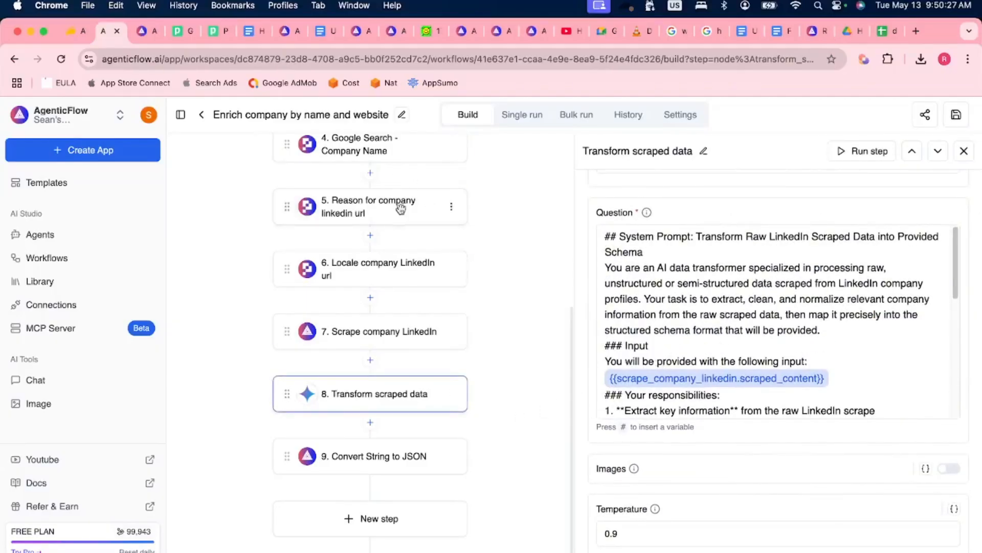
{"action": "scroll", "coordinate": [401, 203], "scroll_direction": "up", "scroll_amount": 5}
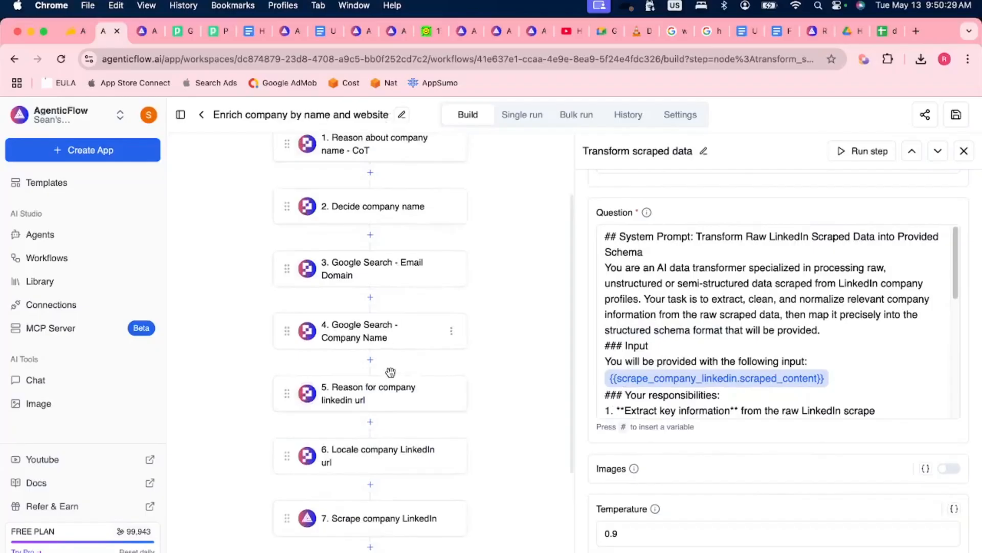
{"action": "scroll", "coordinate": [446, 522], "scroll_direction": "down", "scroll_amount": 4}
{"action": "scroll", "coordinate": [706, 239], "scroll_direction": "down", "scroll_amount": 12}
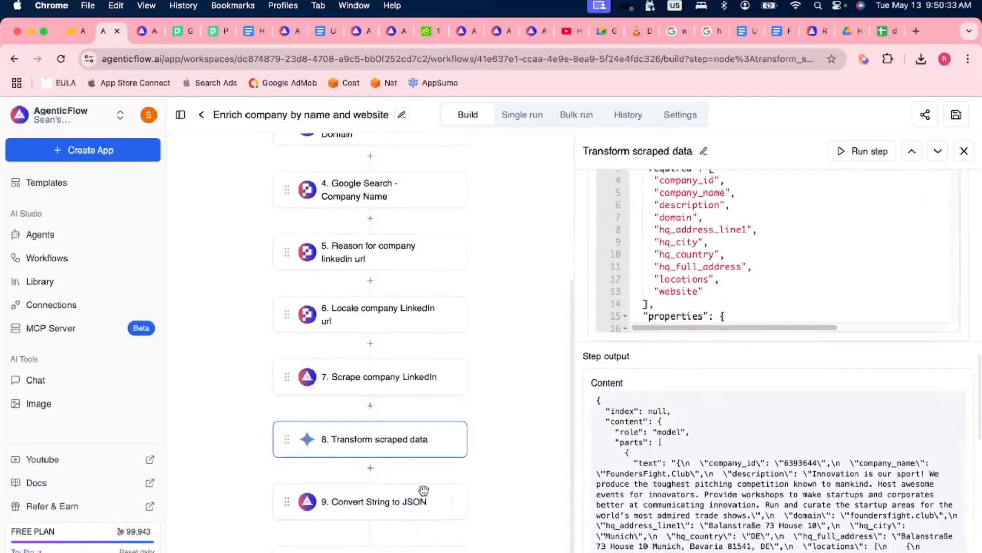
Step: Examine the String to Convert input and the JSON output of the Convert String to JSON step
{"action": "left_click", "coordinate": [403, 501]}
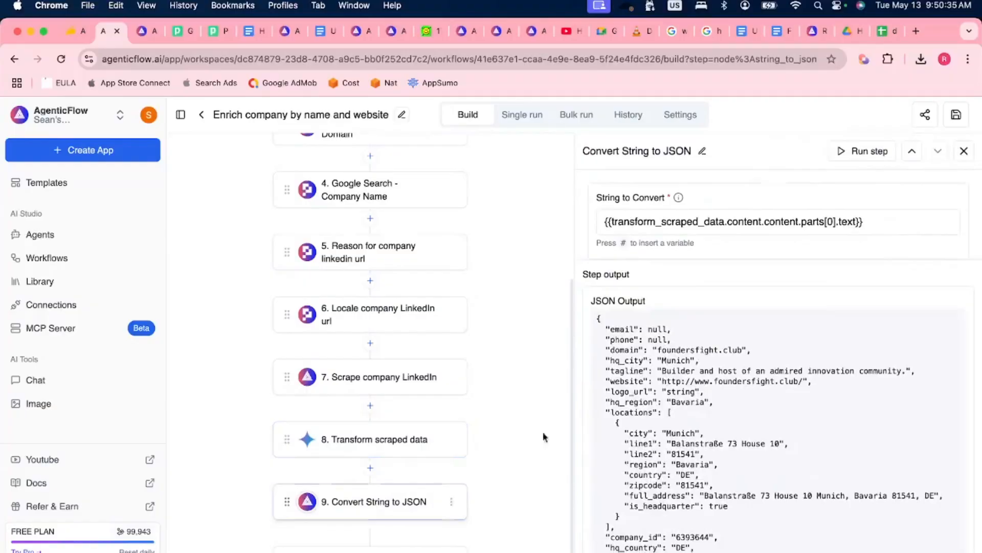
{"action": "scroll", "coordinate": [600, 453], "scroll_direction": "down", "scroll_amount": 3}
{"action": "scroll", "coordinate": [615, 439], "scroll_direction": "down", "scroll_amount": 4}
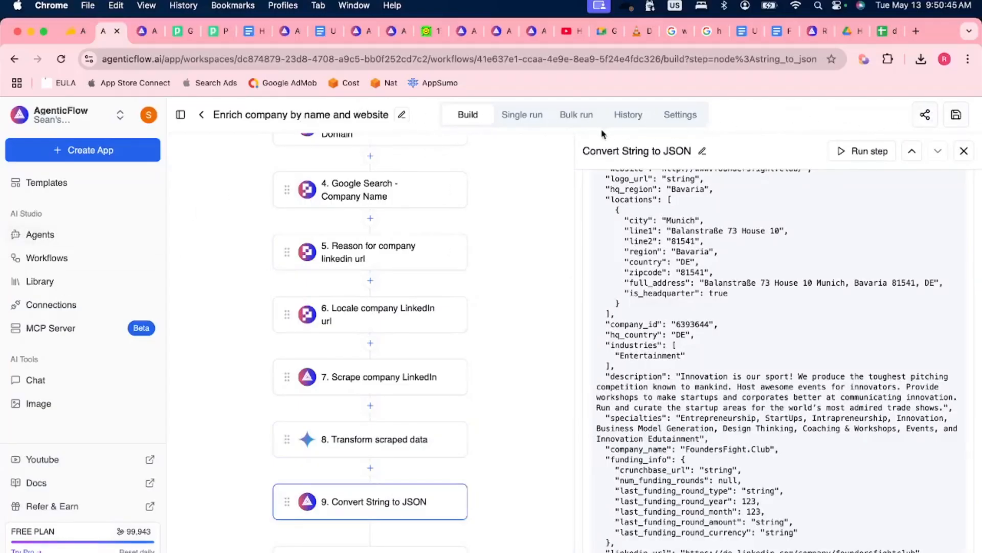
Step: Open the LinkedIn Enrichment Agent from the workspace's agents and look through its earlier Pixel ML reply in the chat preview
{"action": "left_click", "coordinate": [77, 238]}
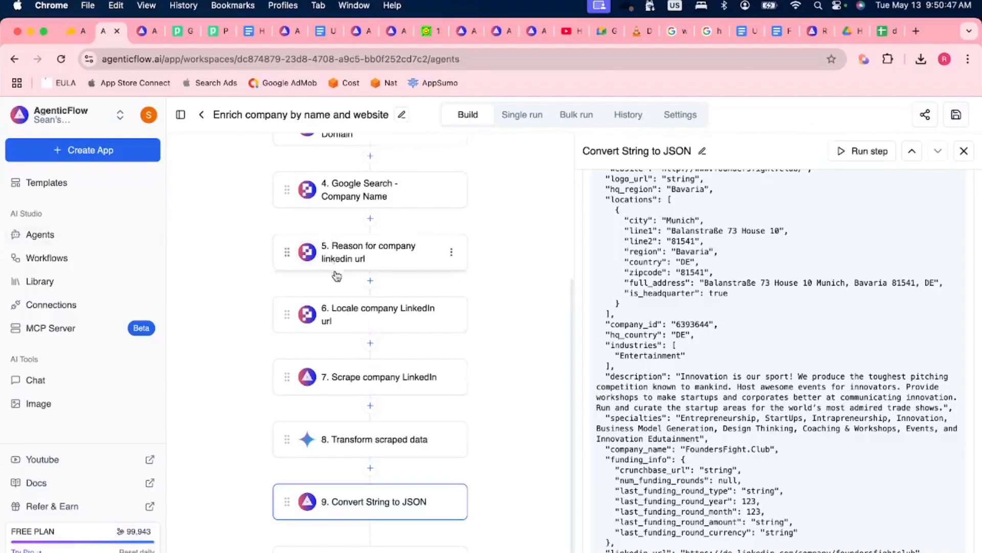
{"action": "left_click", "coordinate": [841, 230]}
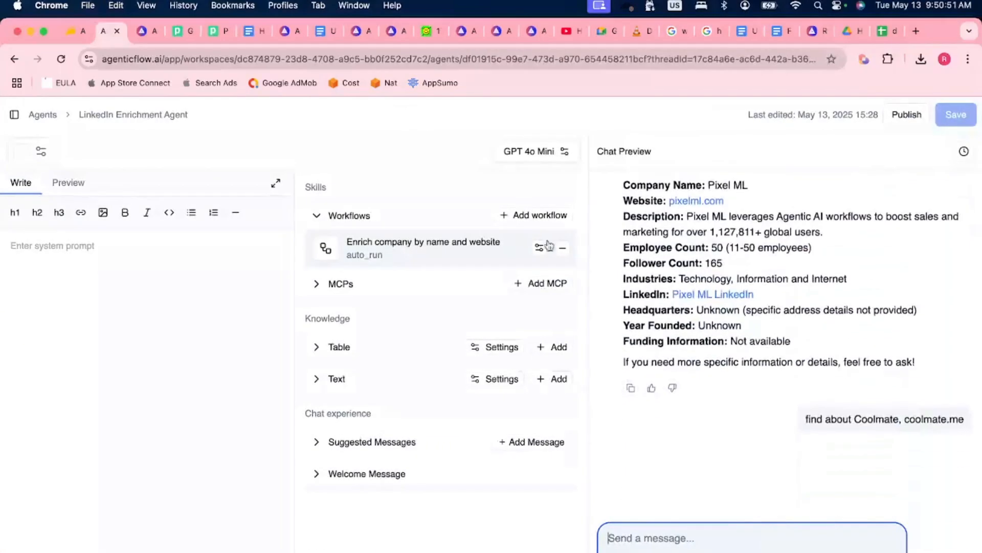
{"action": "scroll", "coordinate": [681, 309], "scroll_direction": "up", "scroll_amount": 2}
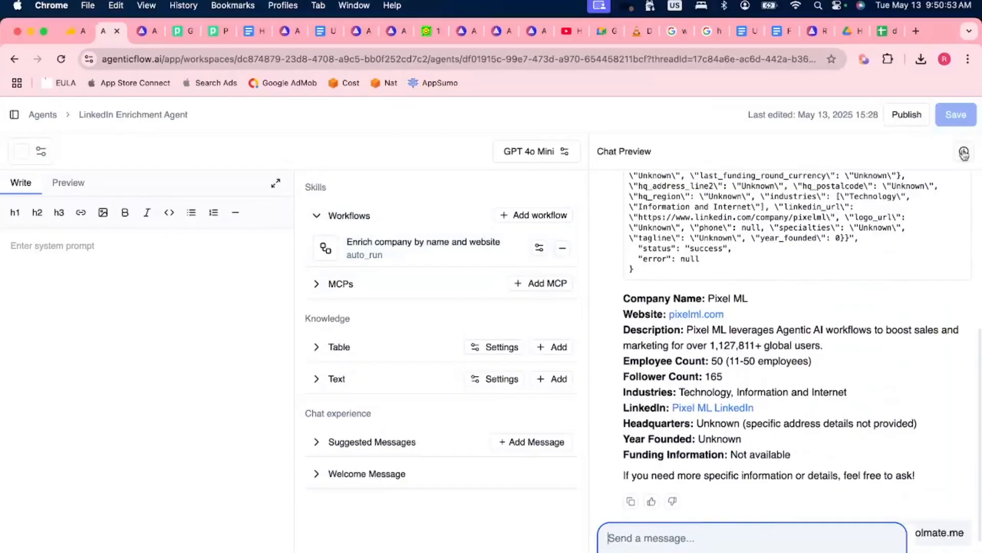
Step: Start a new chat with the LinkedIn Enrichment Agent and send it the company details "Cisco cisco.com"
{"action": "left_click", "coordinate": [964, 151]}
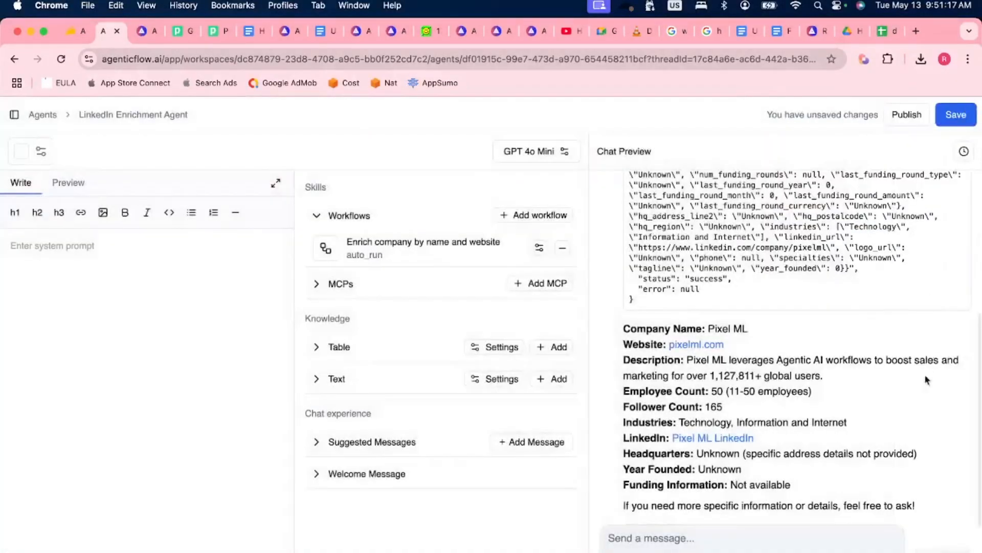
{"action": "left_click", "coordinate": [689, 538]}
{"action": "type", "text": "Cisco"}
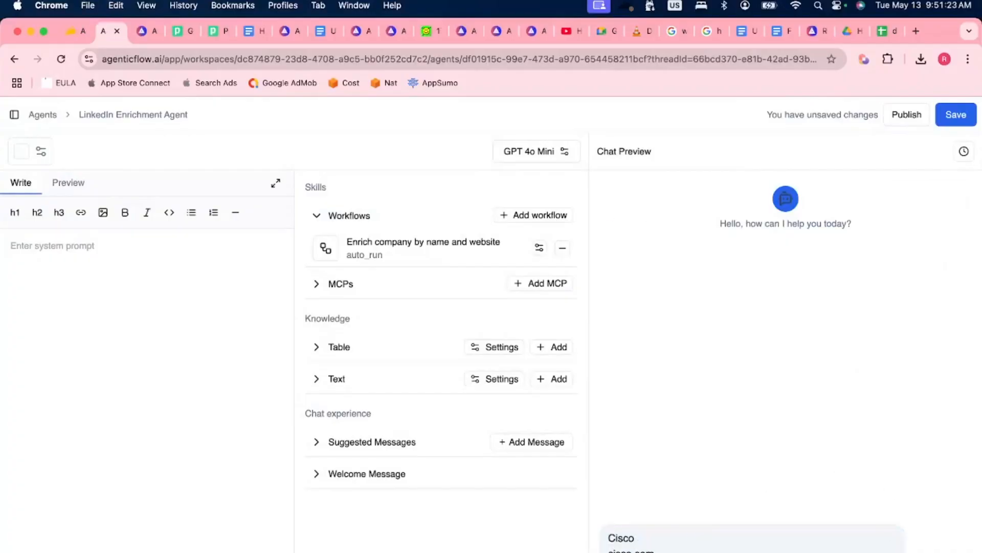
{"action": "key", "text": "Return"}
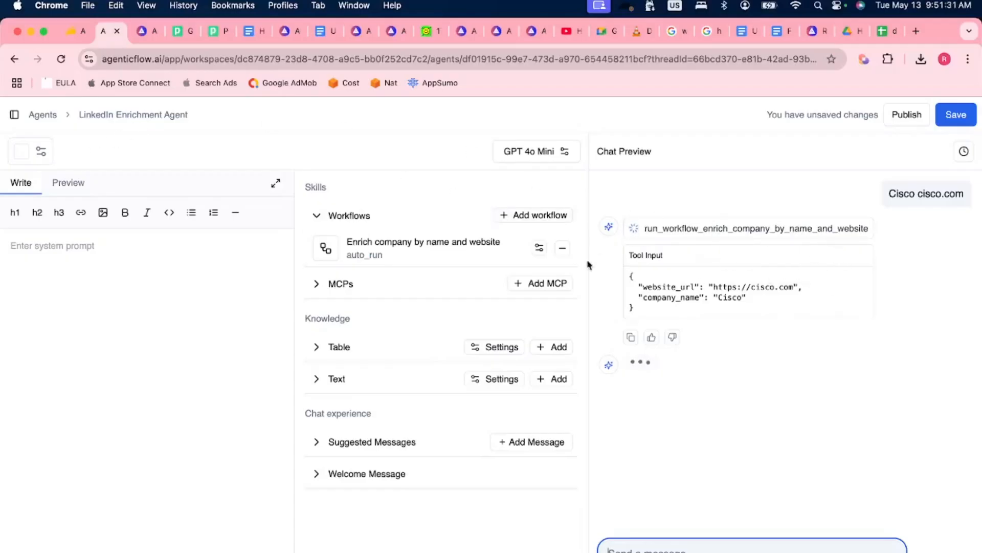
Step: Open the run history of the Enrich company by name and website workflow and check the latest run's status
{"action": "left_click", "coordinate": [414, 251]}
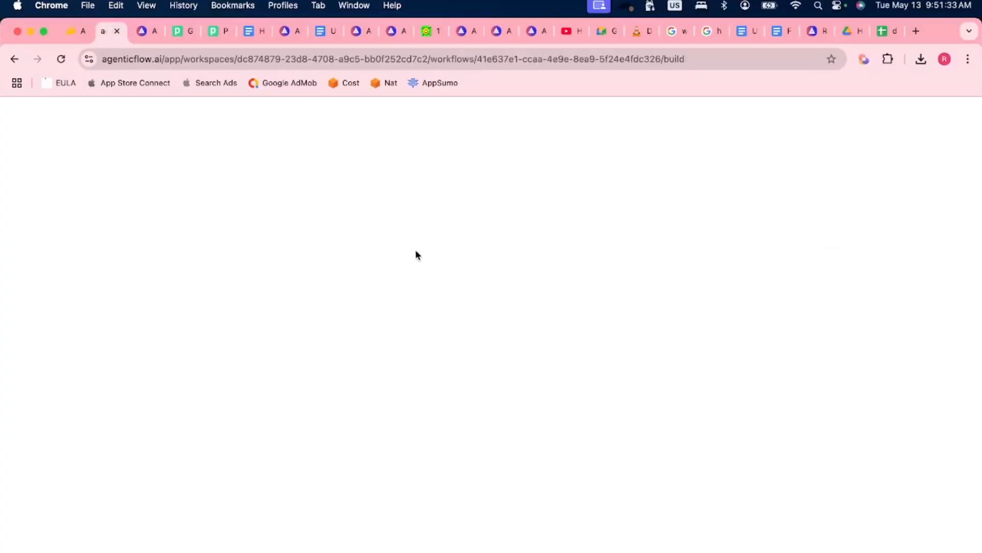
{"action": "left_click", "coordinate": [544, 116]}
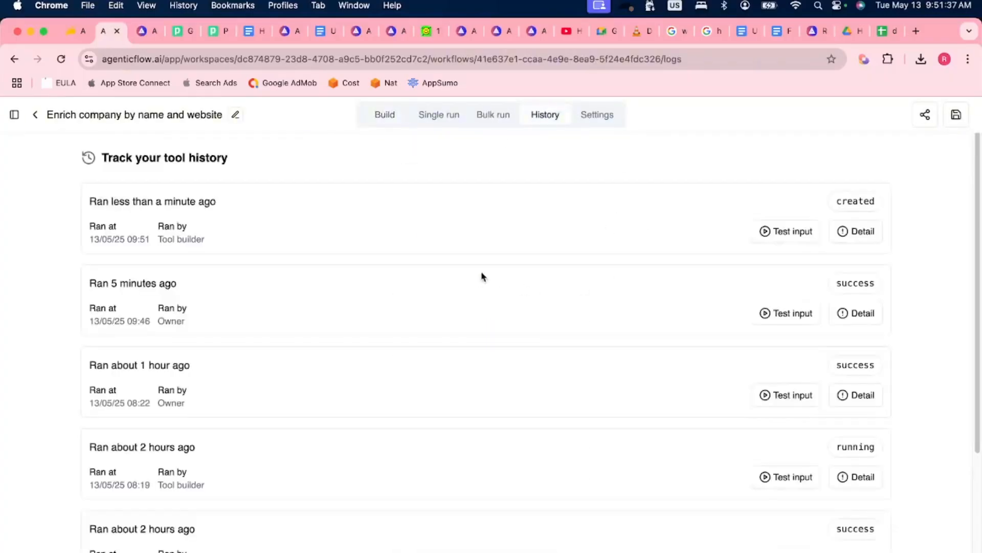
{"action": "left_click_drag", "start_coordinate": [831, 204], "coordinate": [898, 208]}
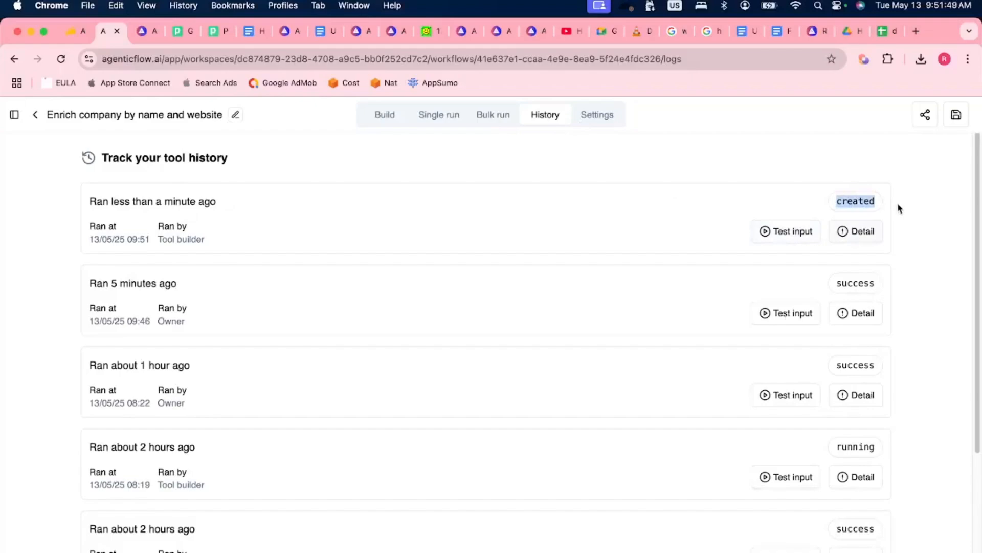
{"action": "left_click", "coordinate": [301, 249]}
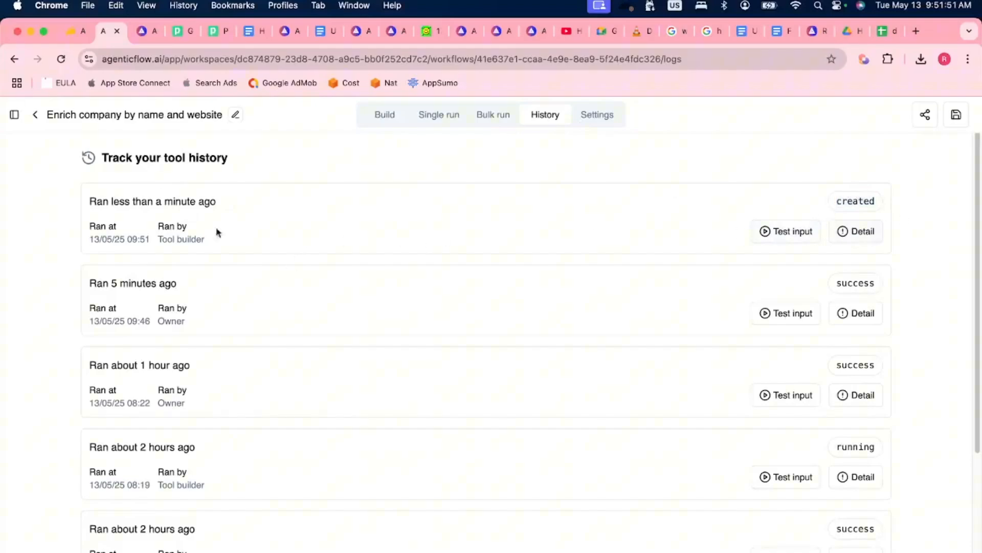
Step: Return to the LinkedIn Enrichment Agent and reopen the chat "Inquiry about Cisco website information" from its chat history
{"action": "left_click", "coordinate": [15, 114]}
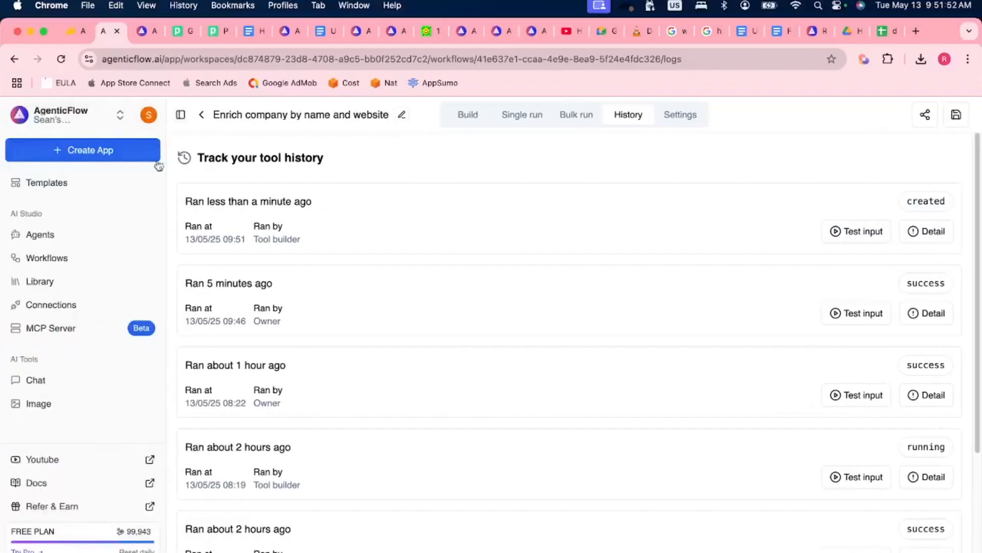
{"action": "left_click", "coordinate": [71, 233]}
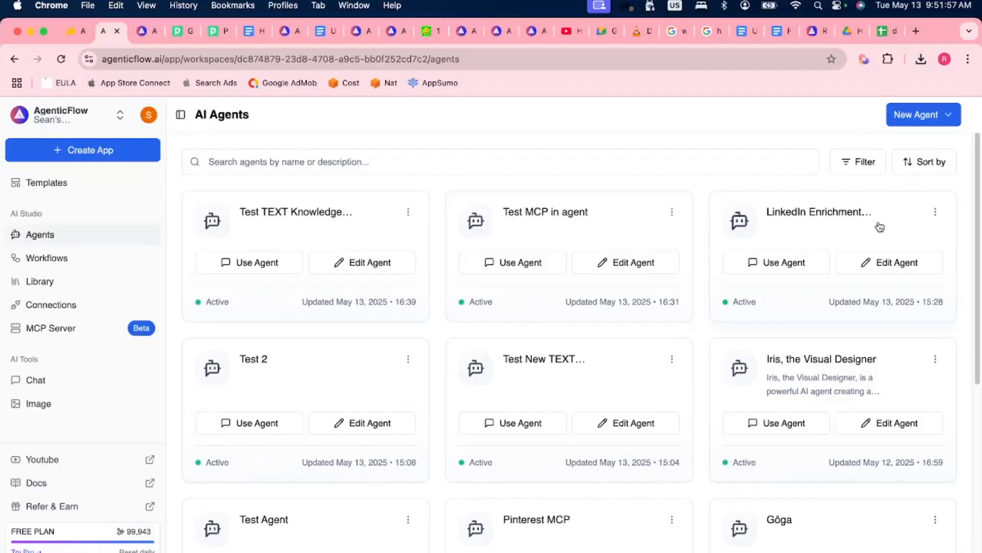
{"action": "left_click", "coordinate": [884, 229]}
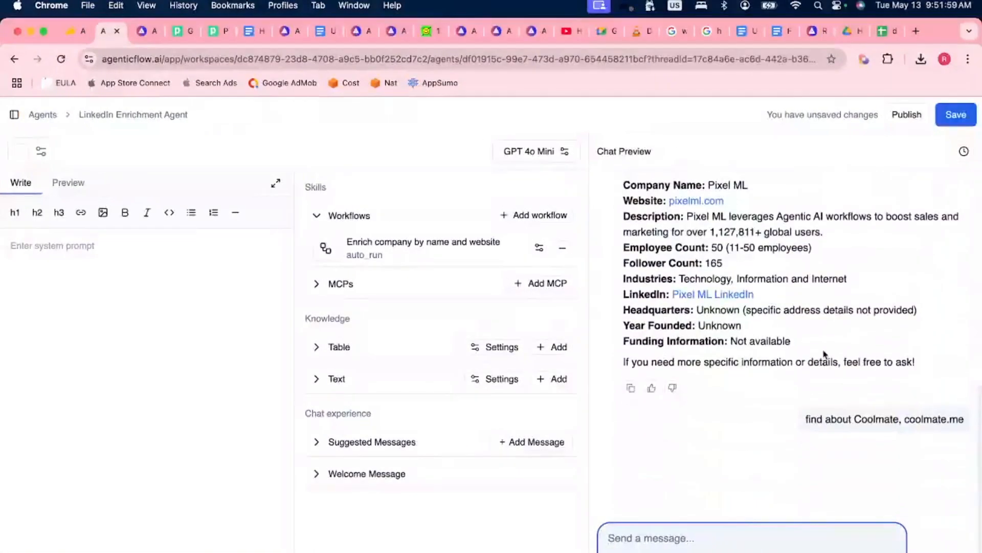
{"action": "left_click", "coordinate": [963, 152]}
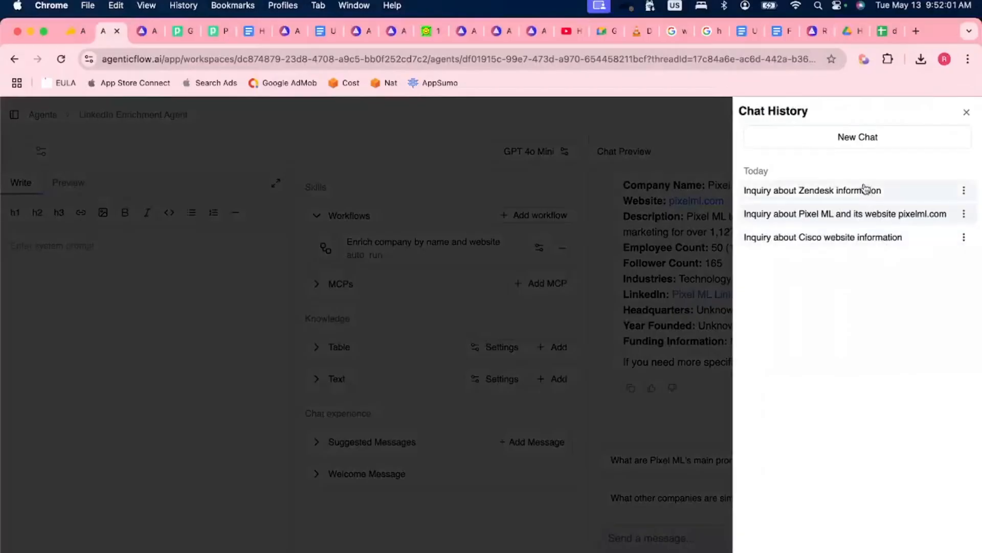
{"action": "left_click", "coordinate": [860, 242]}
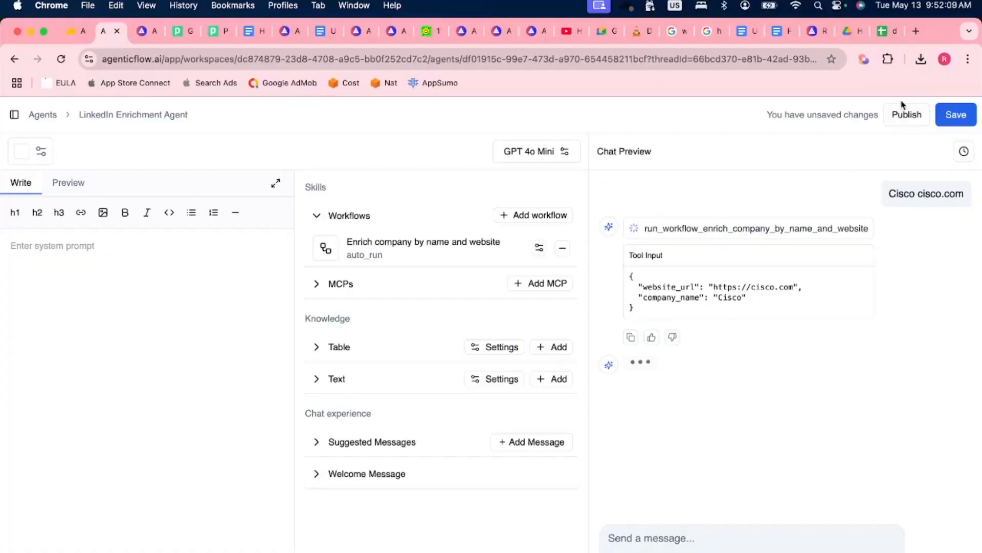
Step: Set the agent's publishing visibility to Public and open its Embed configuration with the HTML embed code
{"action": "left_click", "coordinate": [905, 114]}
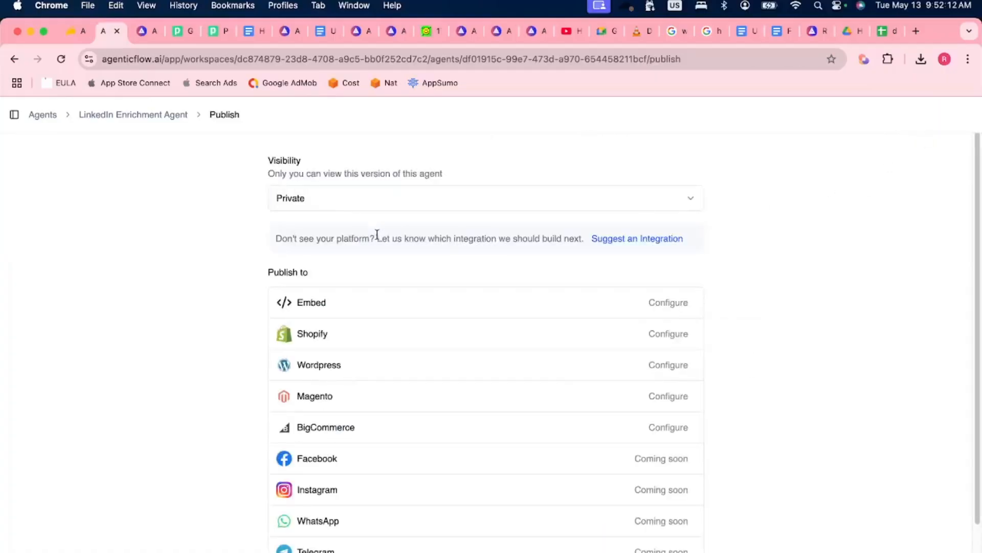
{"action": "left_click", "coordinate": [373, 198]}
{"action": "left_click", "coordinate": [340, 225]}
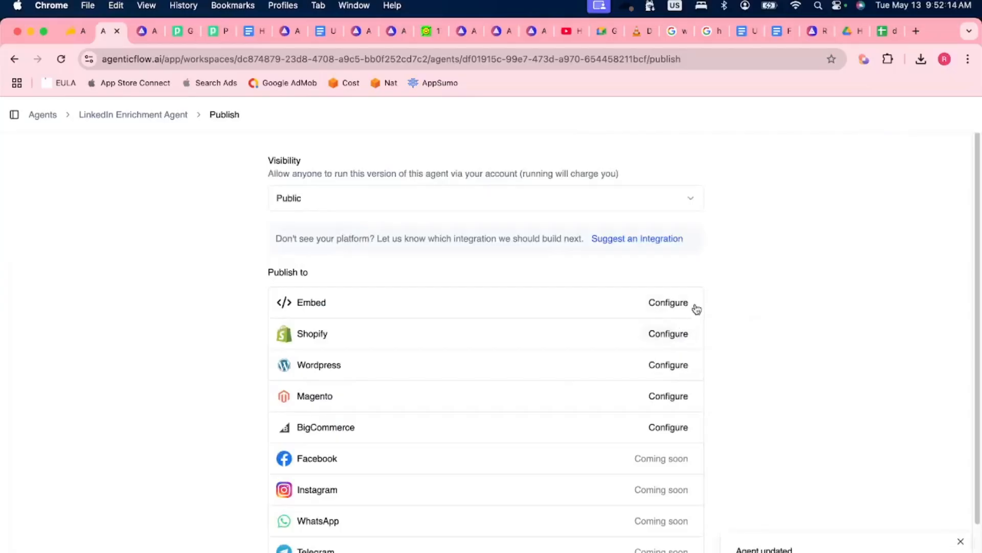
{"action": "left_click", "coordinate": [659, 302]}
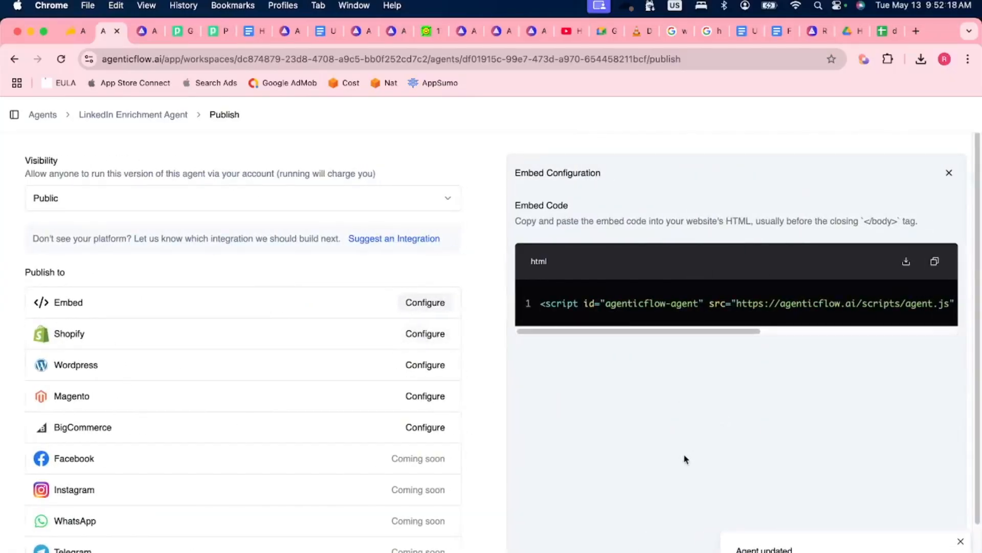
Step: Examine the list of publishing channels, including WhatsApp, Telegram, Slack and Discord
{"action": "scroll", "coordinate": [100, 475], "scroll_direction": "down", "scroll_amount": 2}
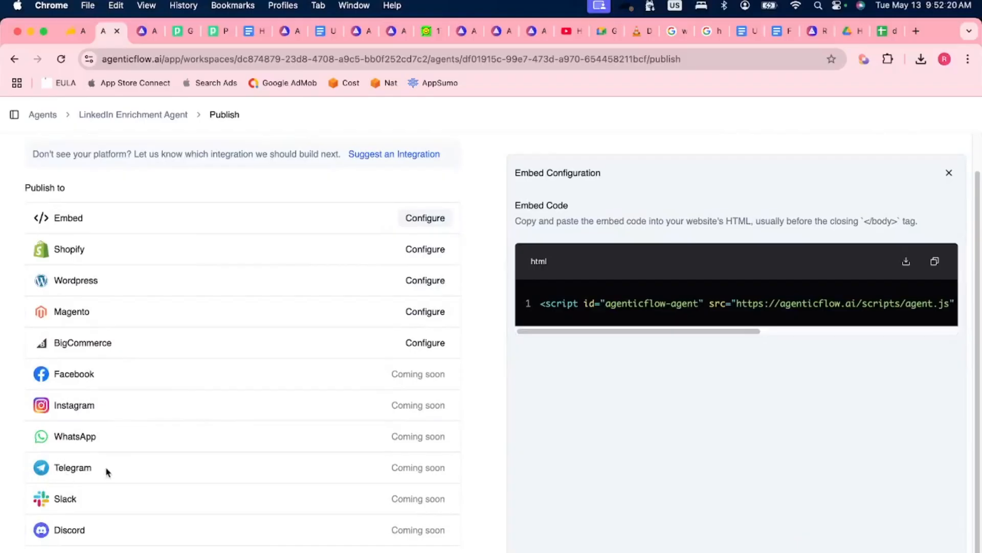
{"action": "left_click_drag", "start_coordinate": [108, 471], "coordinate": [46, 472]}
{"action": "left_click_drag", "start_coordinate": [108, 441], "coordinate": [43, 443]}
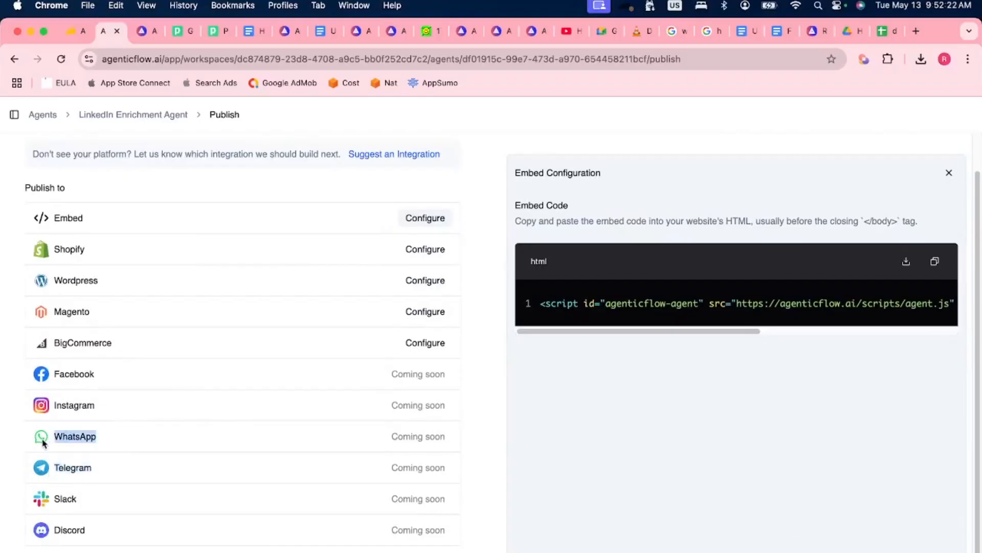
{"action": "left_click", "coordinate": [111, 474]}
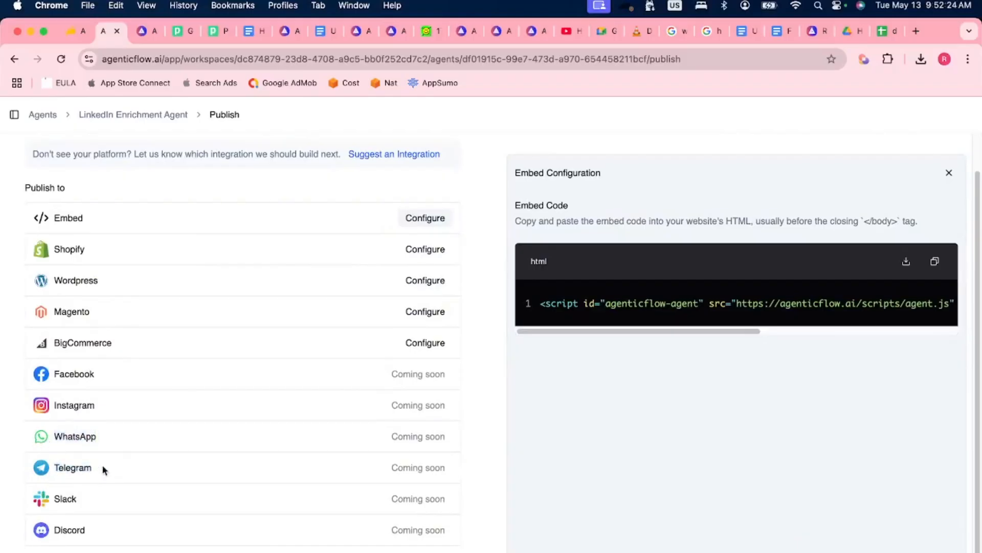
{"action": "left_click_drag", "start_coordinate": [102, 464], "coordinate": [49, 469]}
{"action": "left_click_drag", "start_coordinate": [91, 536], "coordinate": [46, 535]}
{"action": "left_click_drag", "start_coordinate": [100, 501], "coordinate": [37, 499]}
{"action": "left_click_drag", "start_coordinate": [112, 436], "coordinate": [57, 437]}
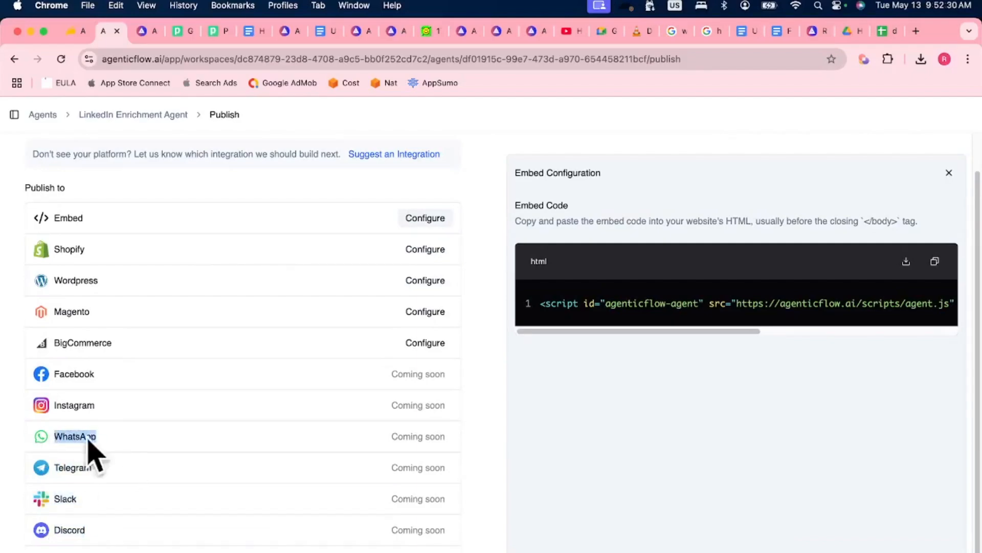
{"action": "left_click", "coordinate": [111, 438]}
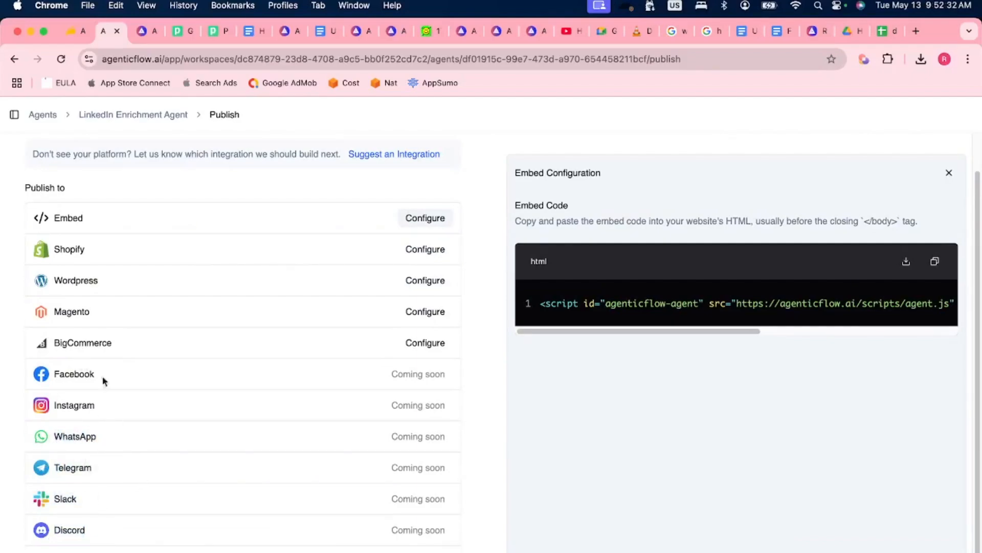